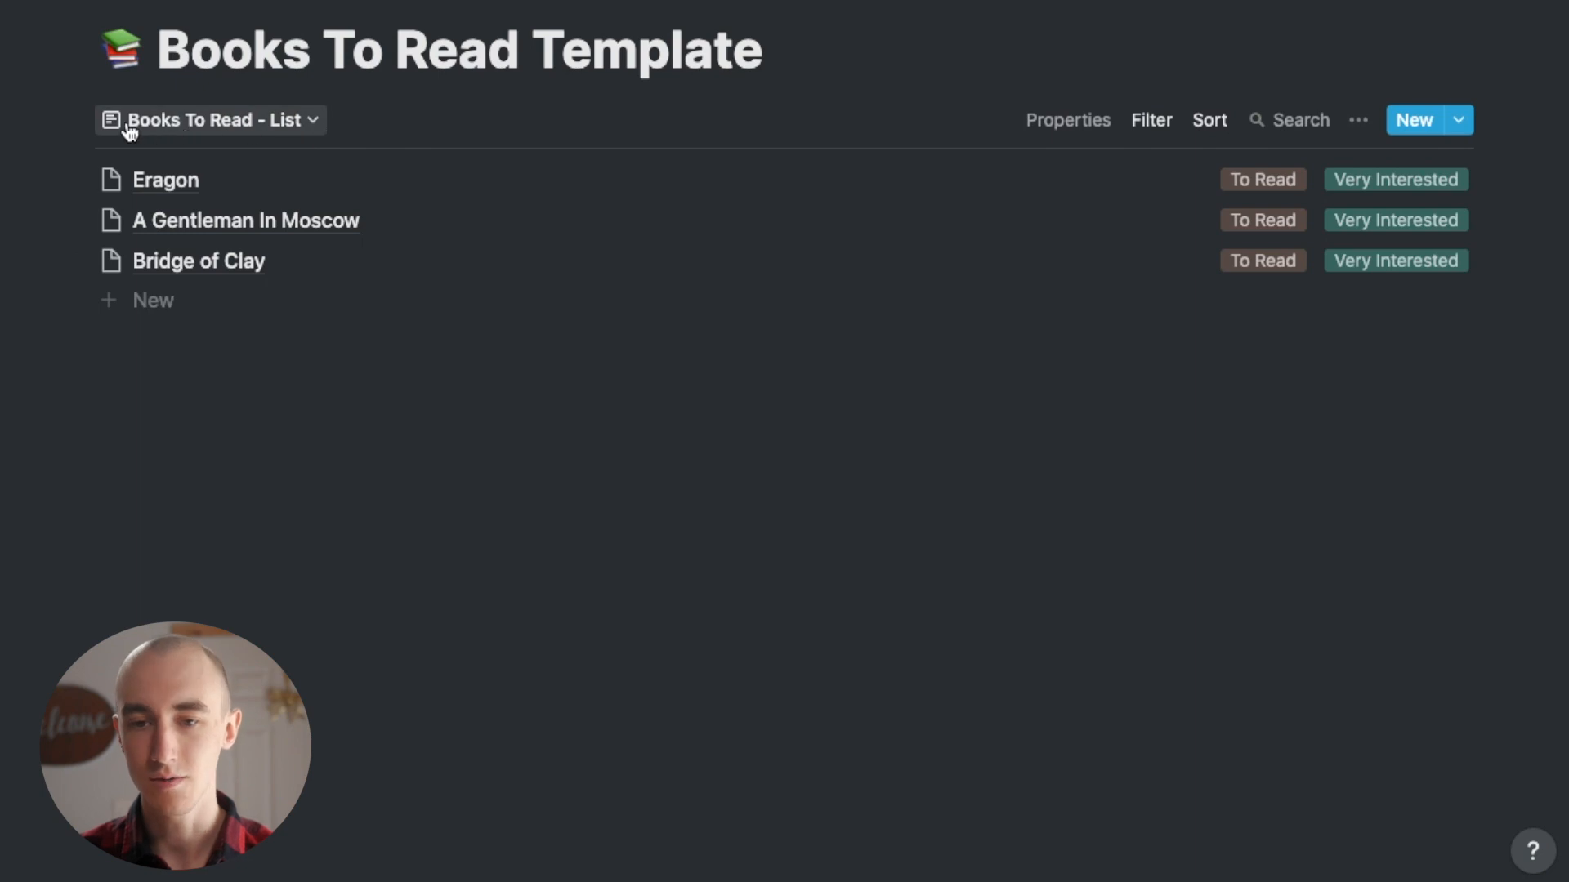
# Create a book entry from the To Read Template and title it "10 Steps To Earning Awesome Grades"
pyautogui.click(306, 120)
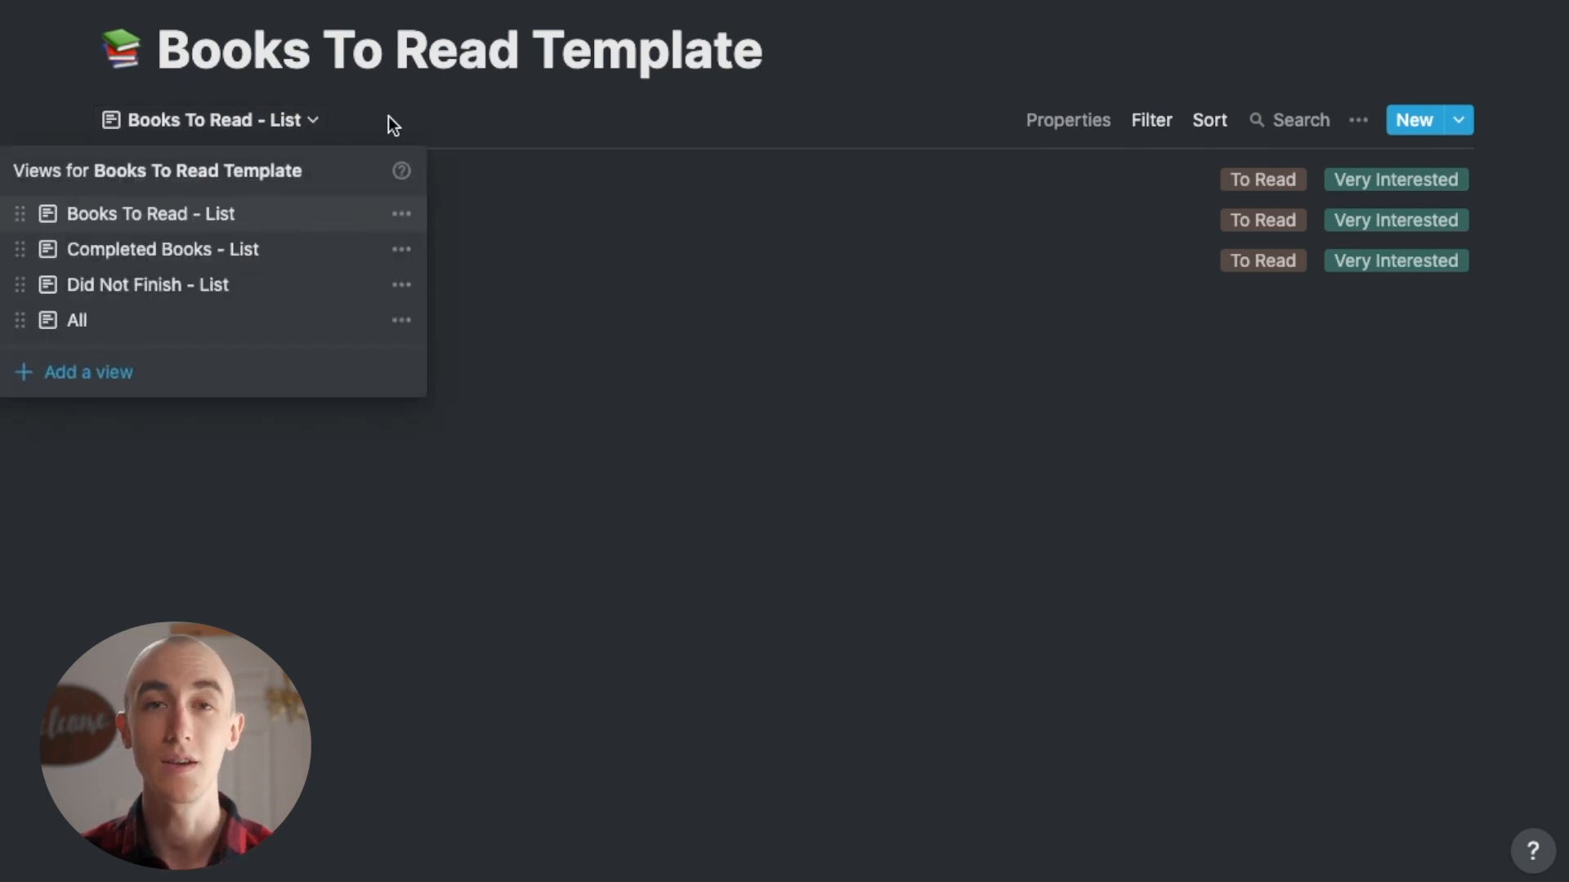
pyautogui.click(1459, 120)
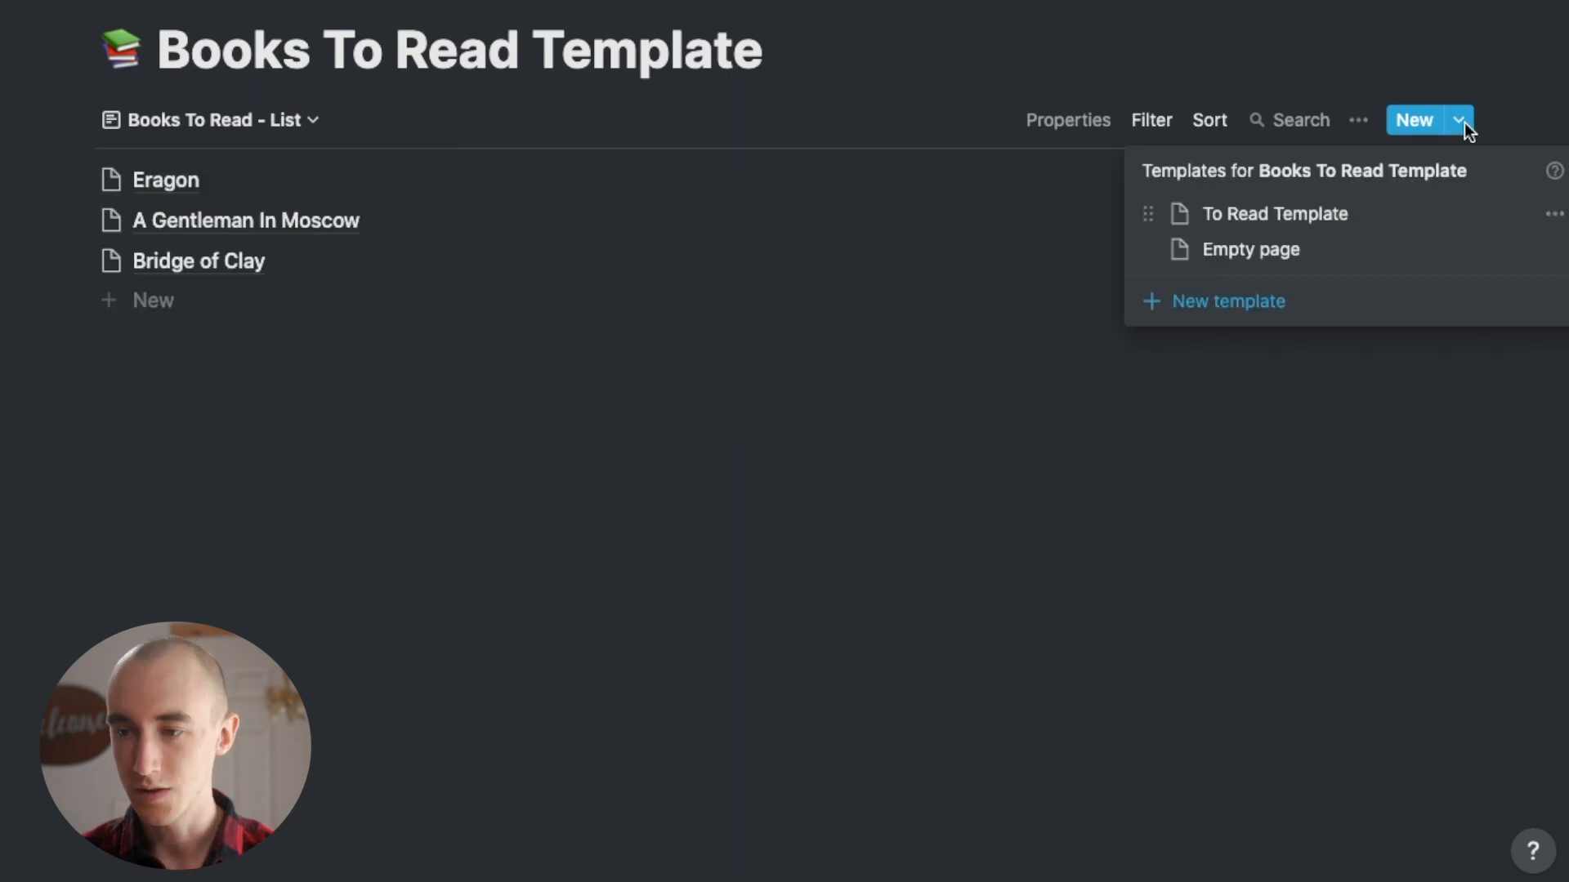
pyautogui.click(1242, 216)
pyautogui.write('10 Steps To Earning Aweso')
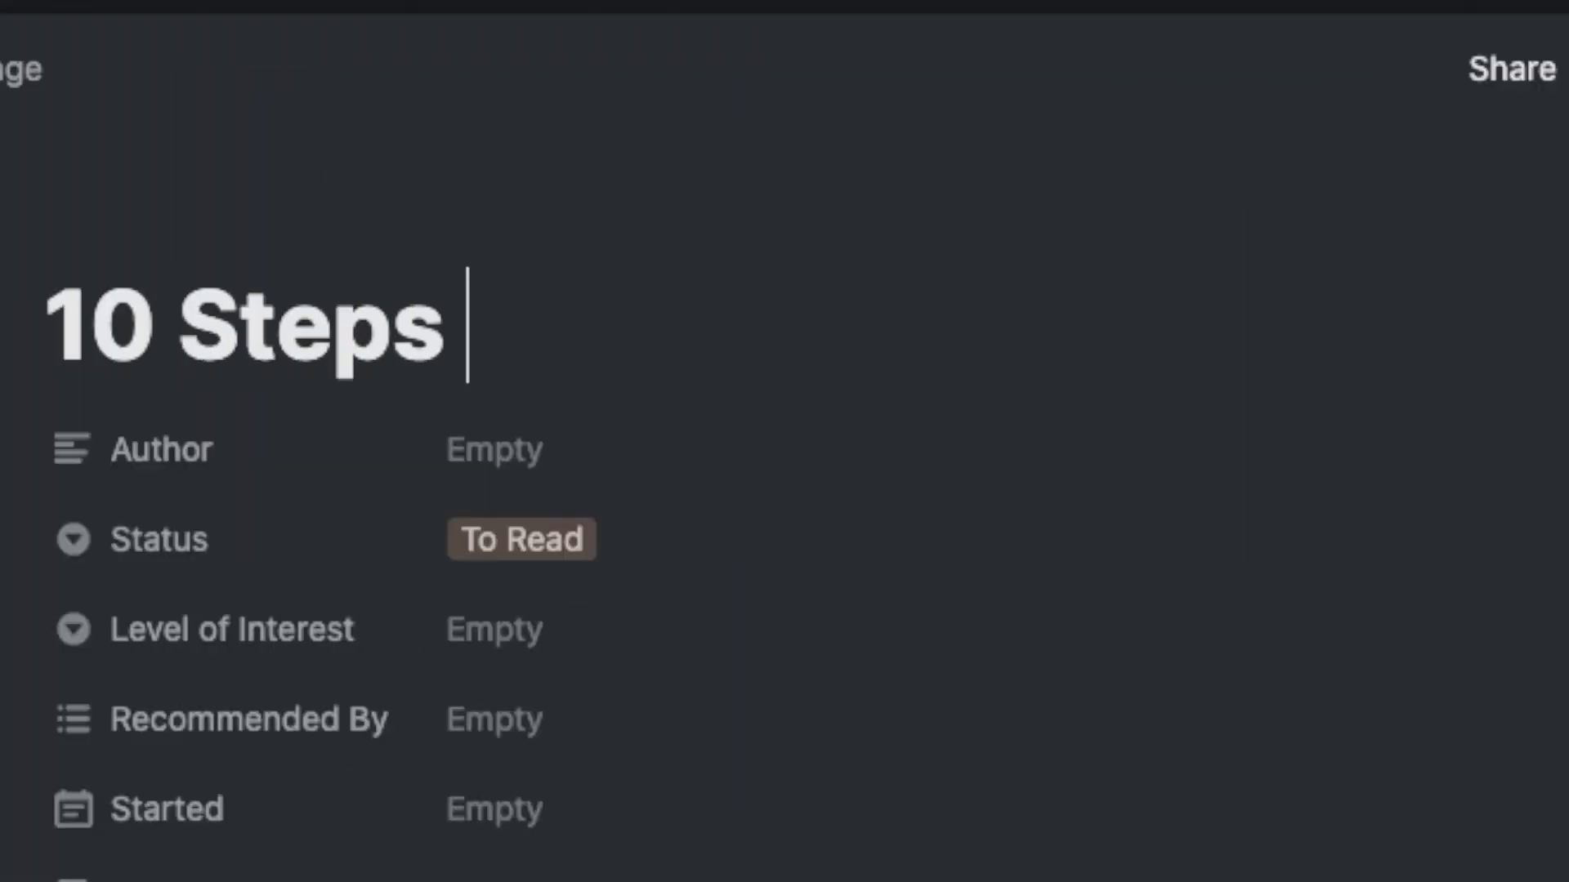
pyautogui.write('me Grades')
# Enter the author's full name for the book and look over the available Status options
pyautogui.click(494, 562)
pyautogui.write('Thomas F')
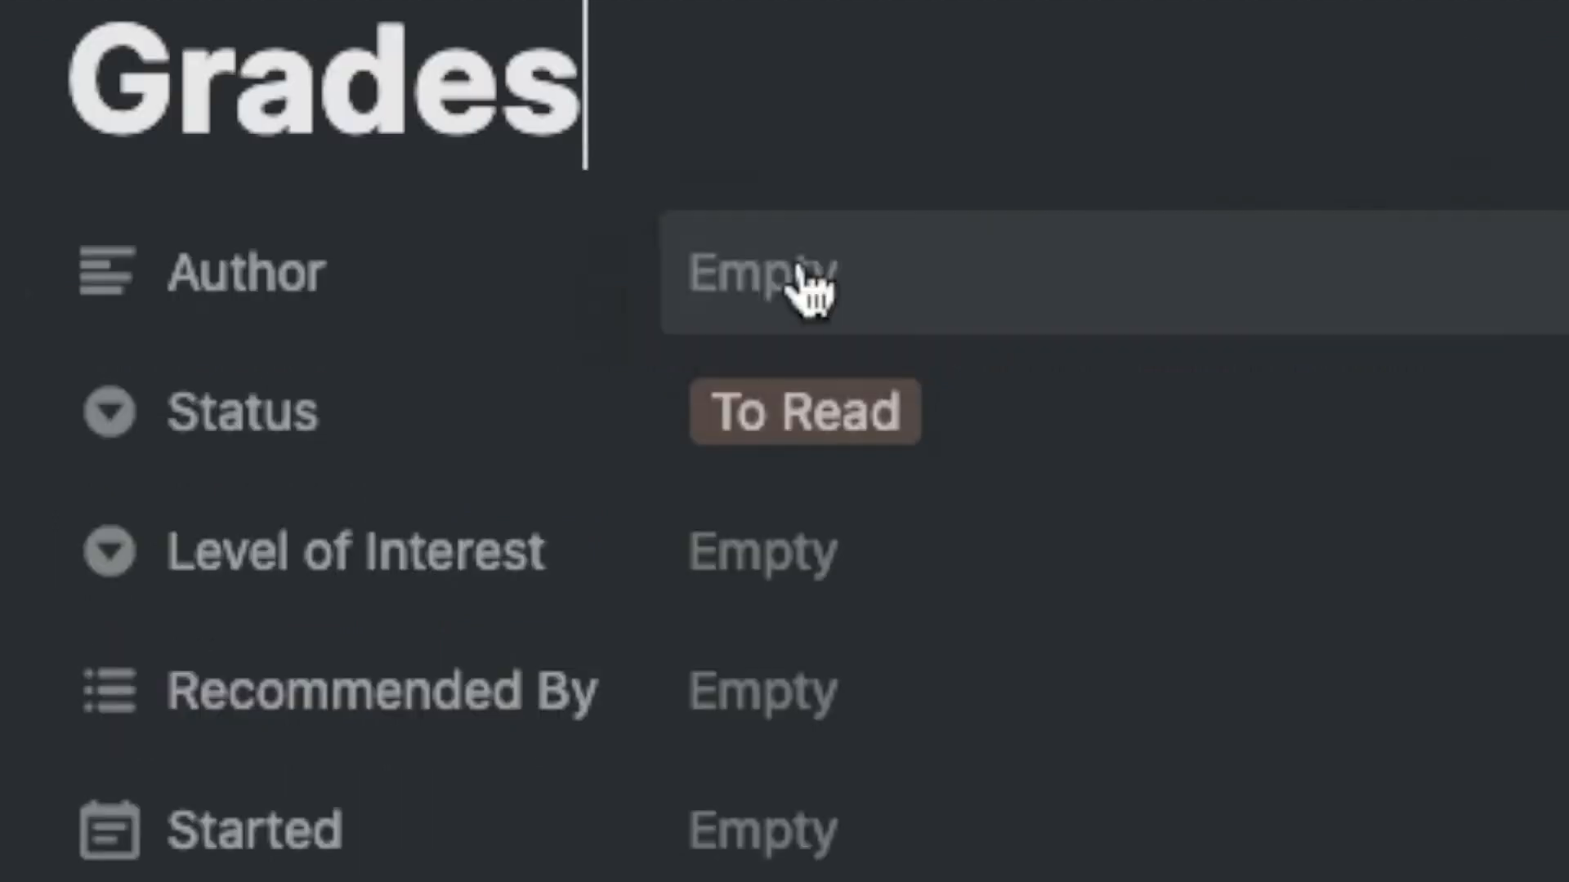
pyautogui.write('rank')
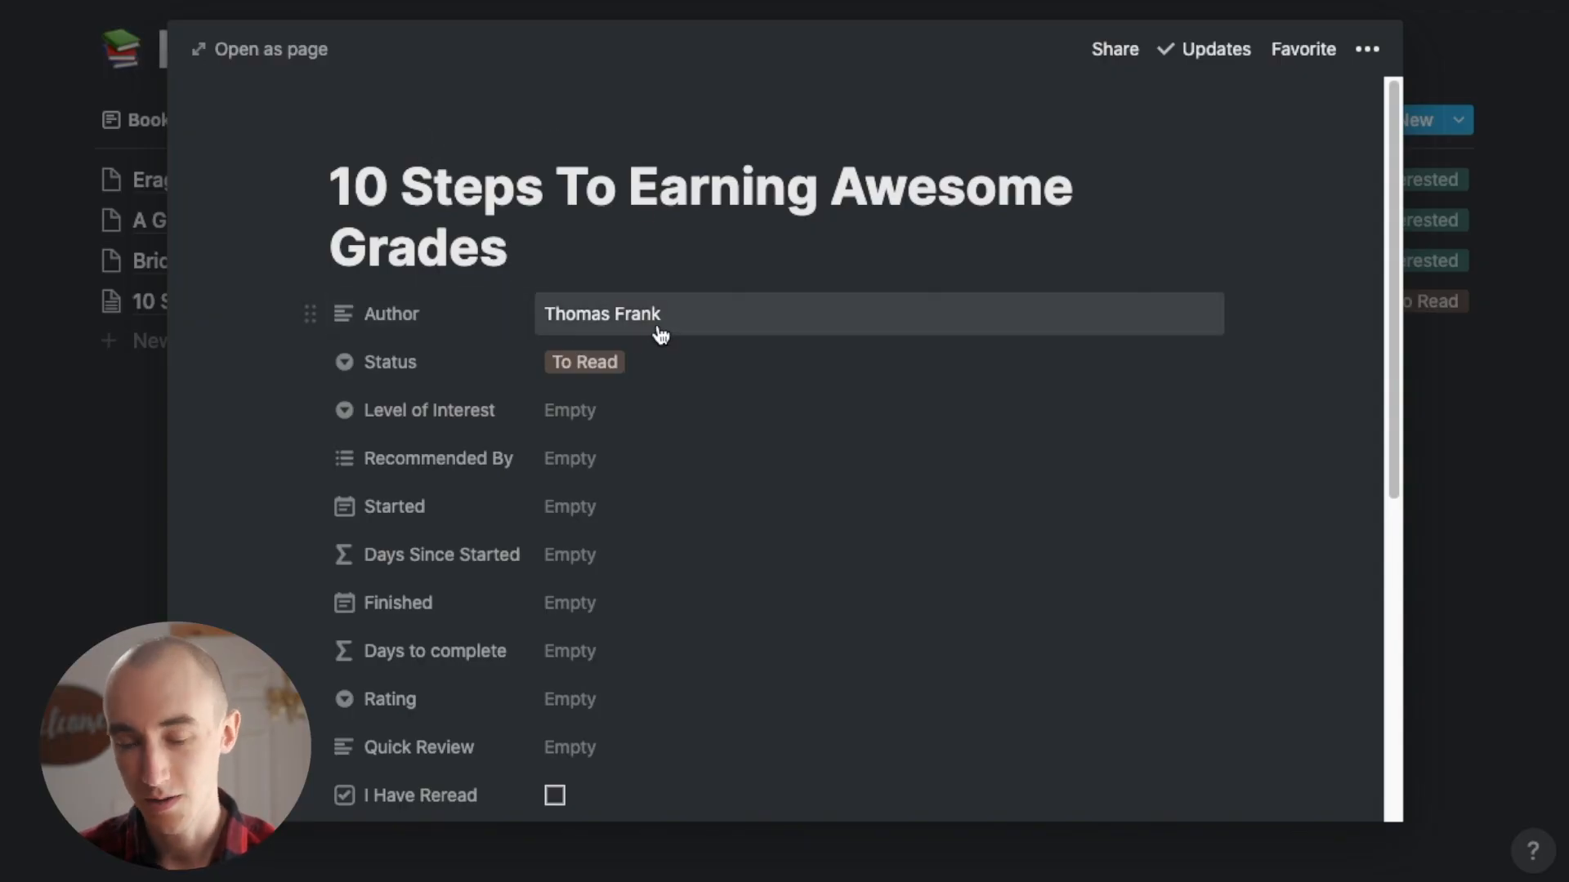
pyautogui.click(638, 372)
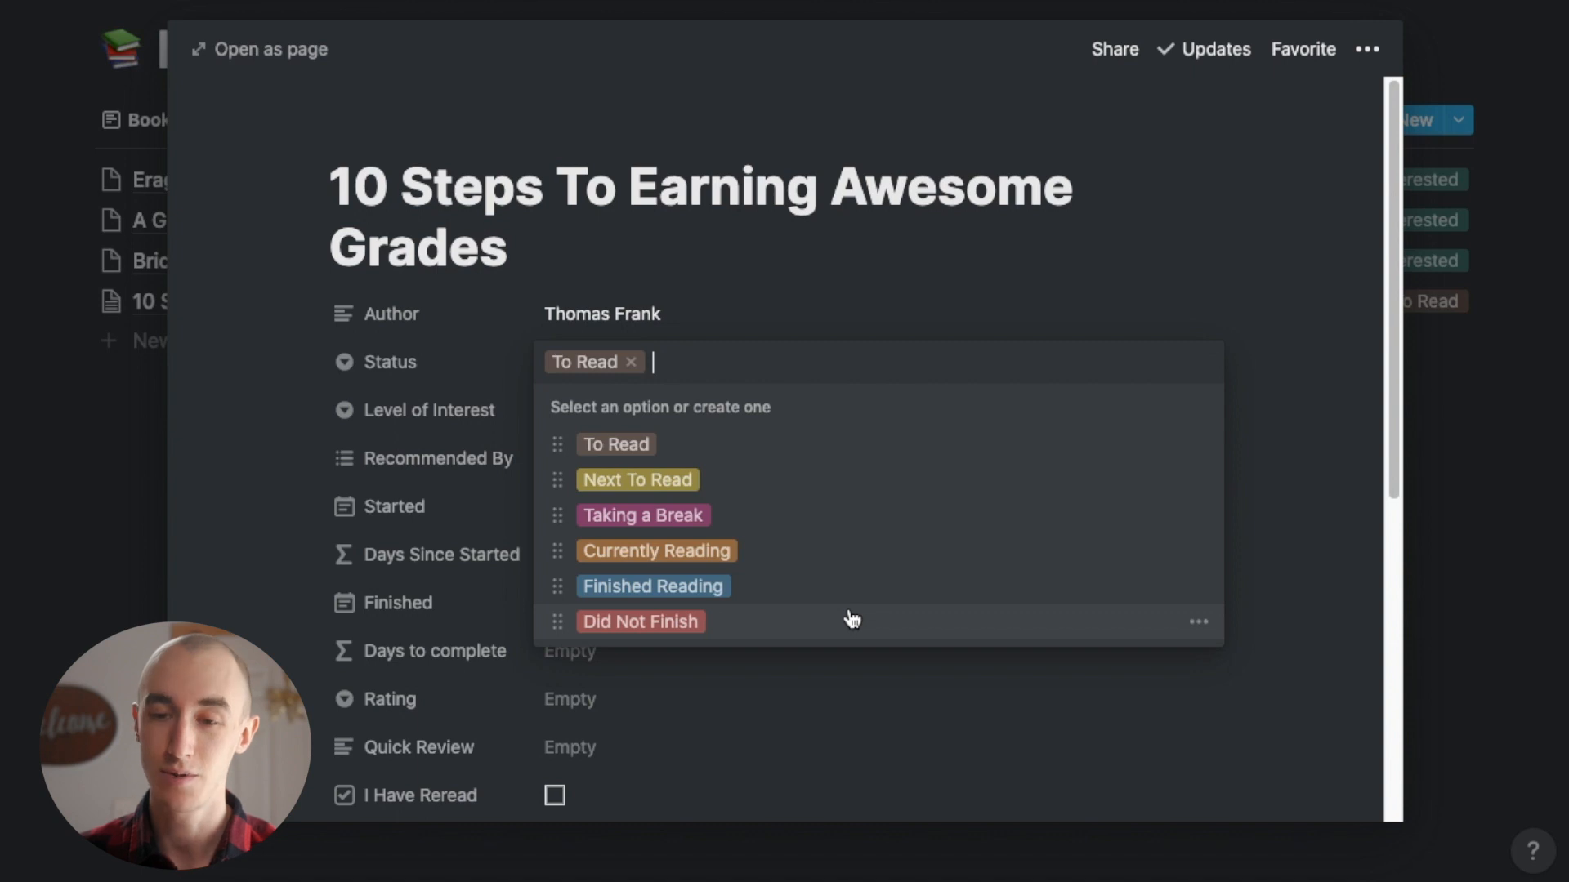
pyautogui.press('Escape')
# Set Level of Interest to Moderately Interested and add the recommender's first name as a new Recommended By option
pyautogui.scroll(-1, 546, 357)
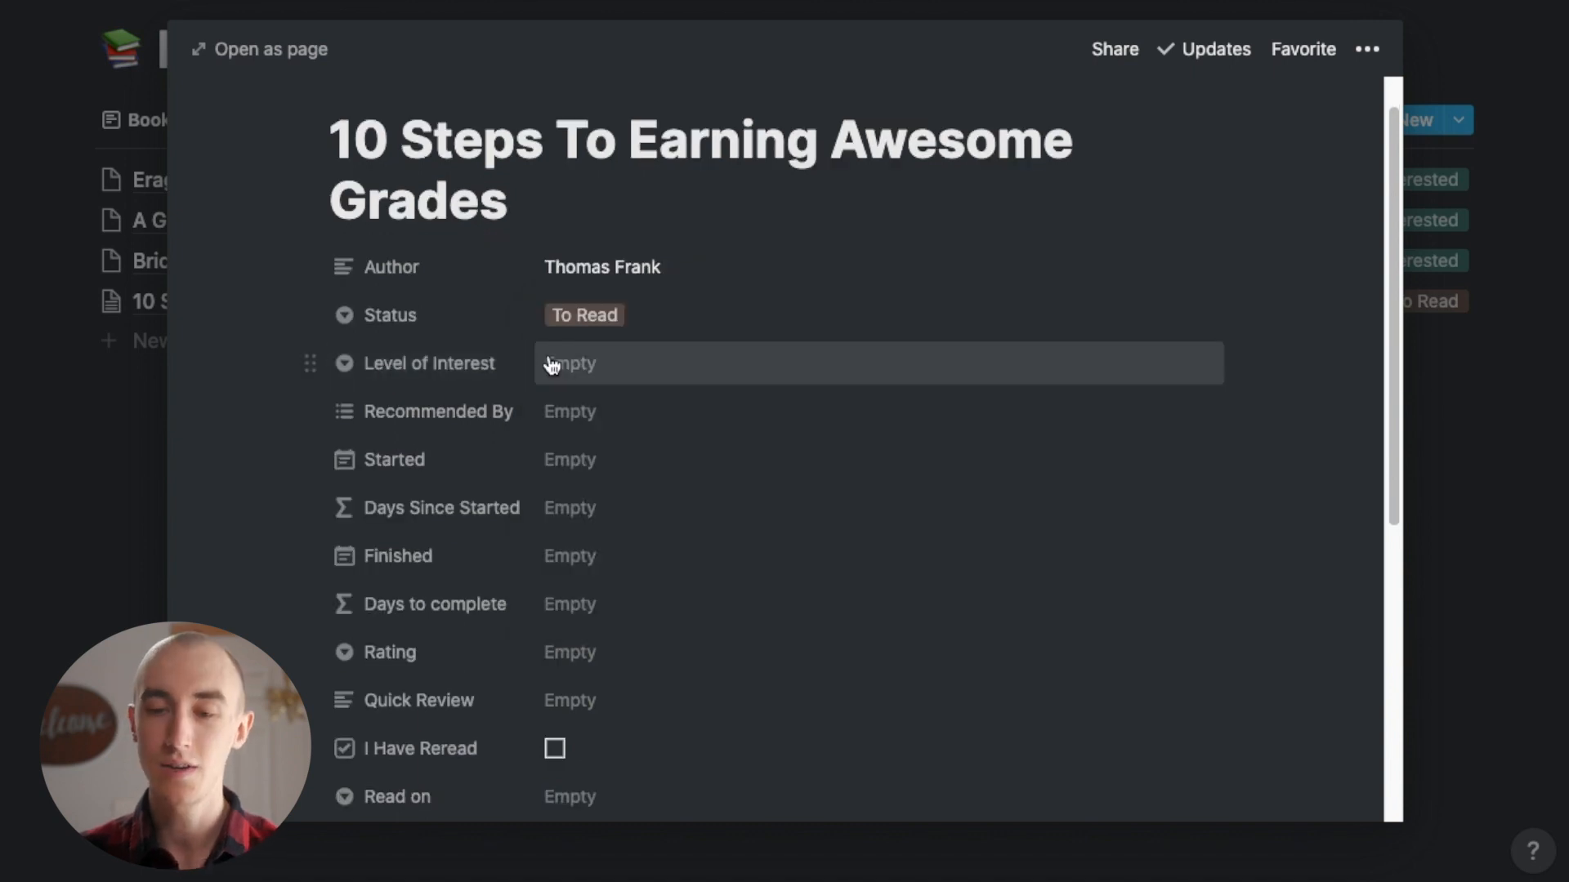
pyautogui.click(595, 358)
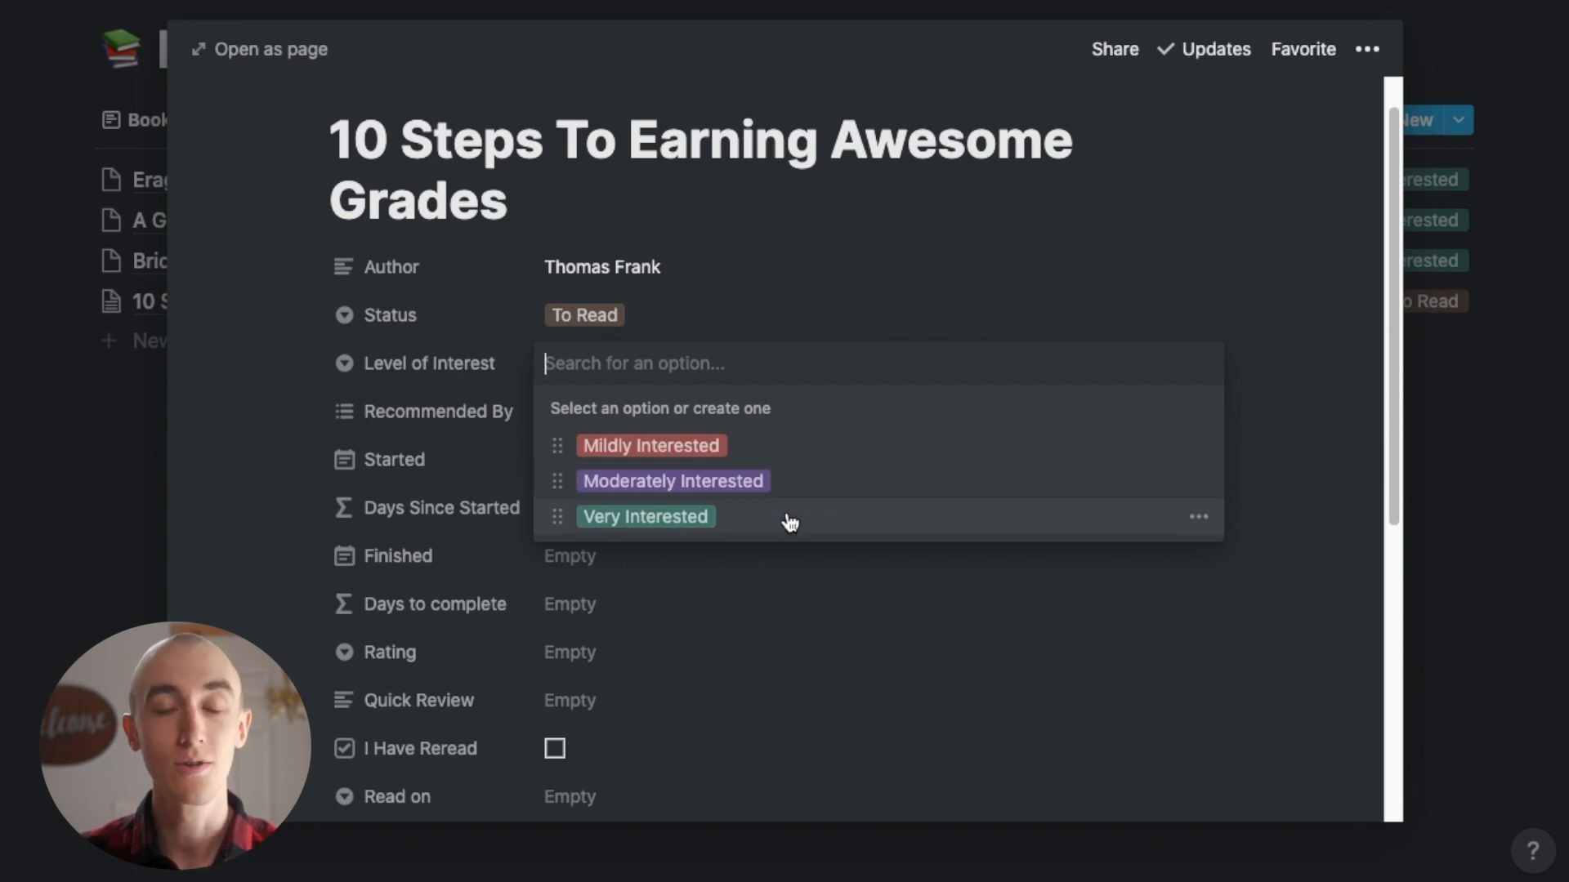
pyautogui.click(673, 481)
pyautogui.click(602, 412)
pyautogui.write('Billy')
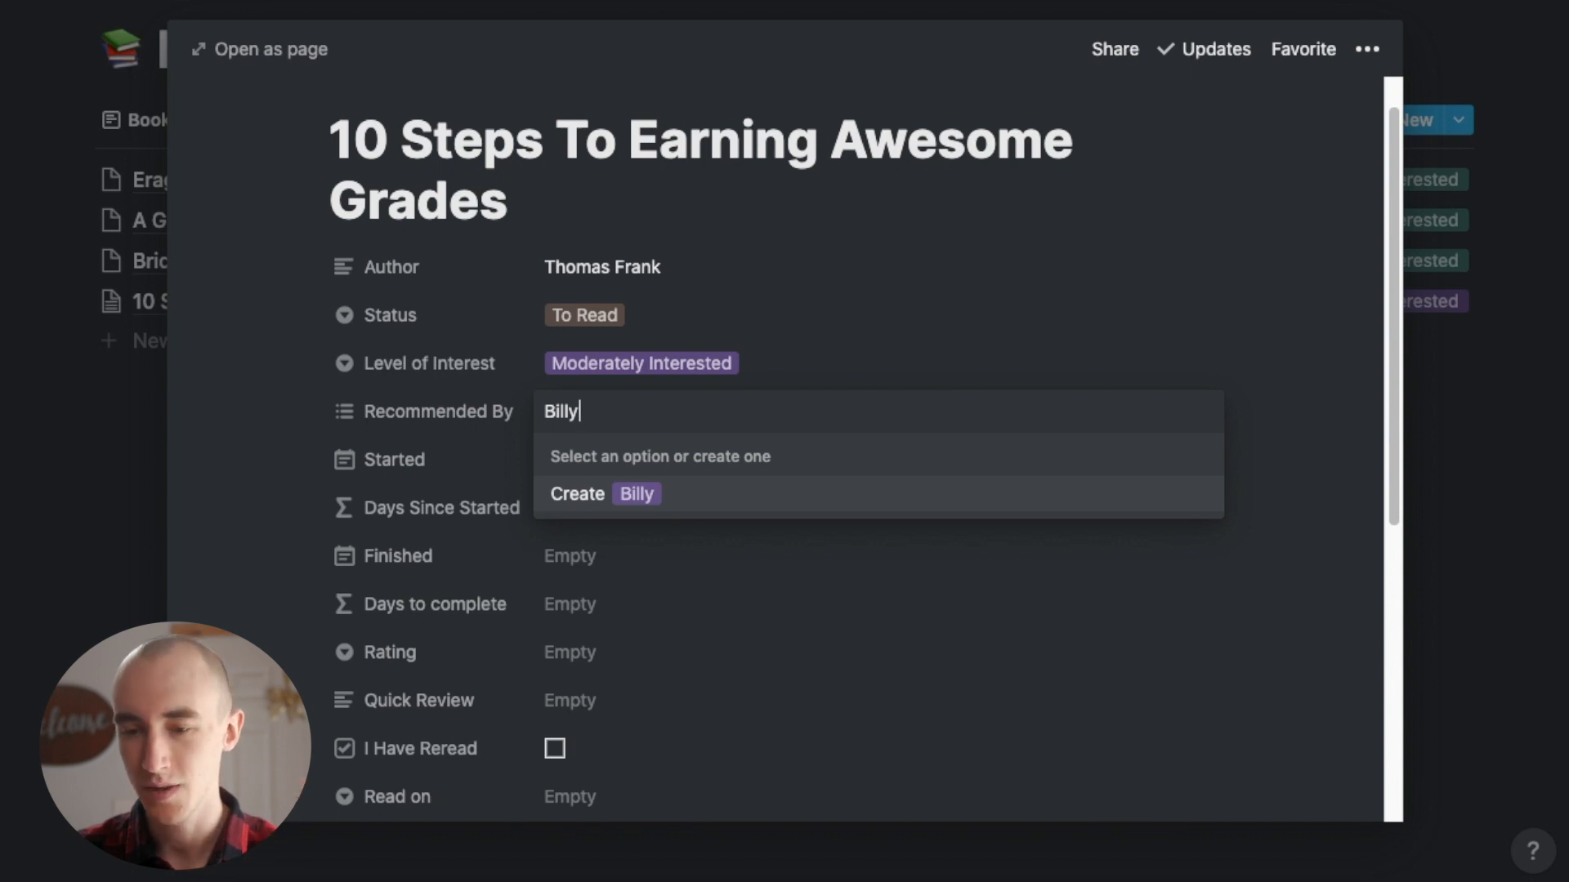
pyautogui.press('BackSpace')
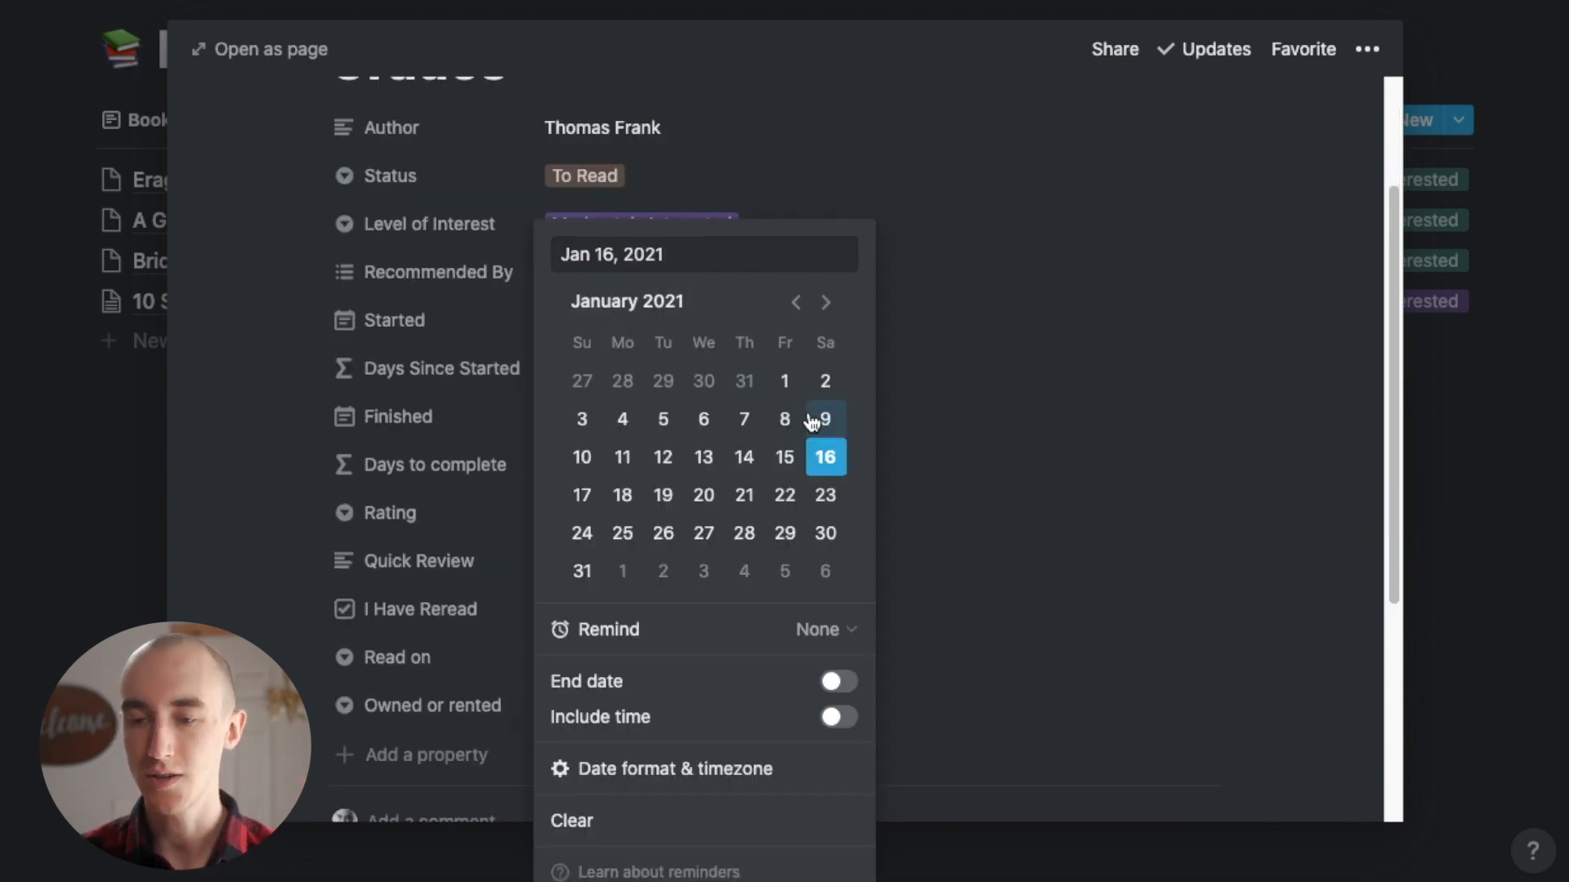
# Set the book's Started date to Jan 1, 2021 and its Finished date to Jan 16, 2021
pyautogui.click(786, 381)
pyautogui.click(998, 291)
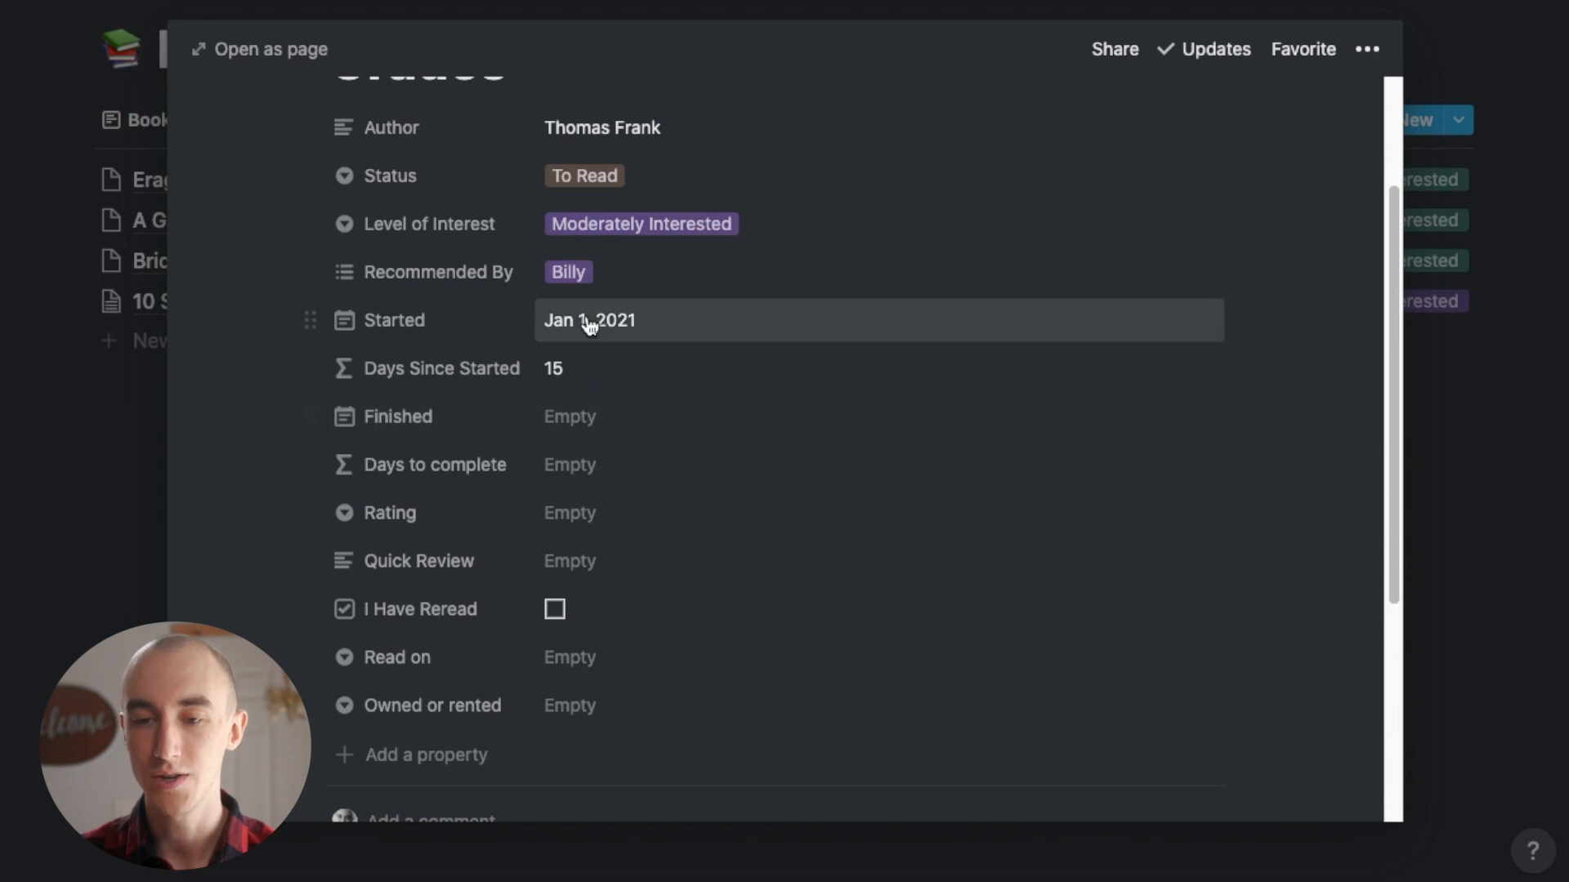
pyautogui.click(588, 416)
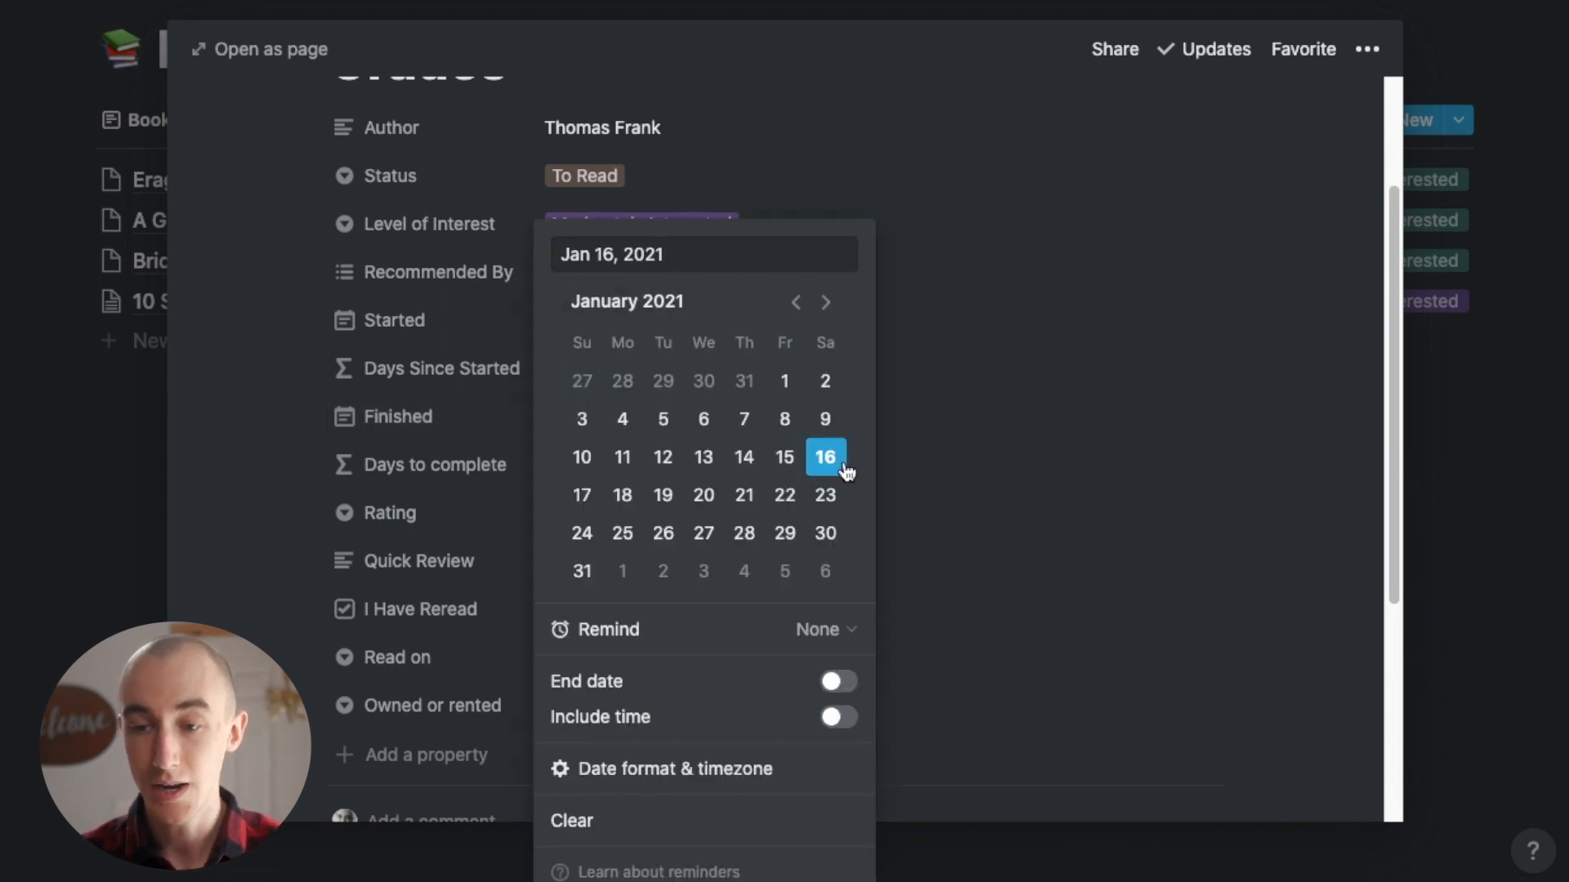
pyautogui.click(963, 429)
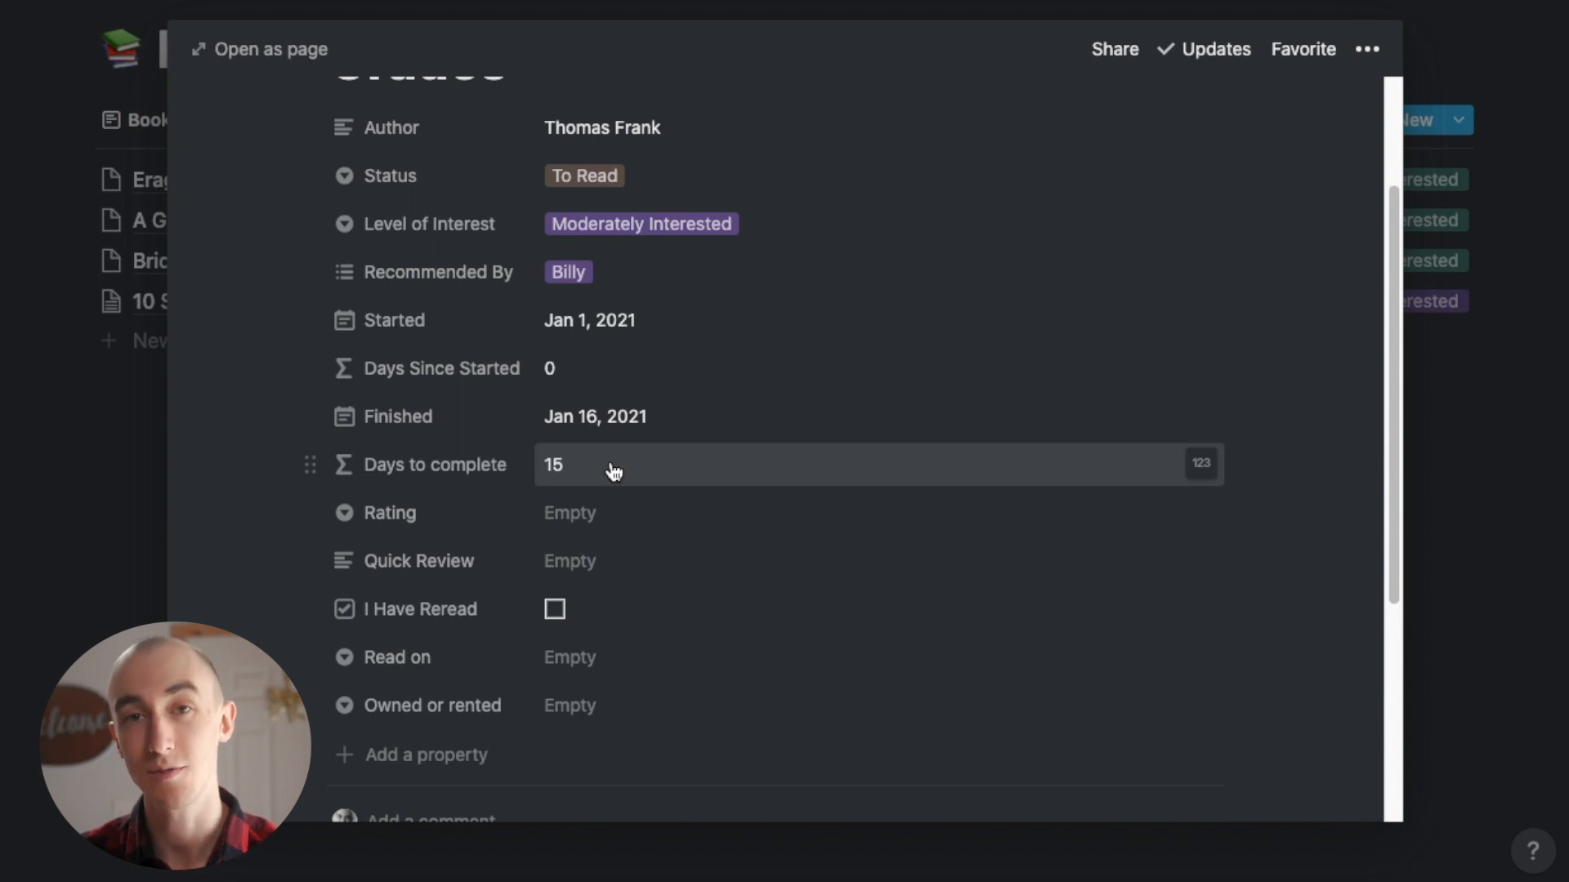
# Rate the book 5 Stars and enter "It was super good." as its Quick Review
pyautogui.click(596, 522)
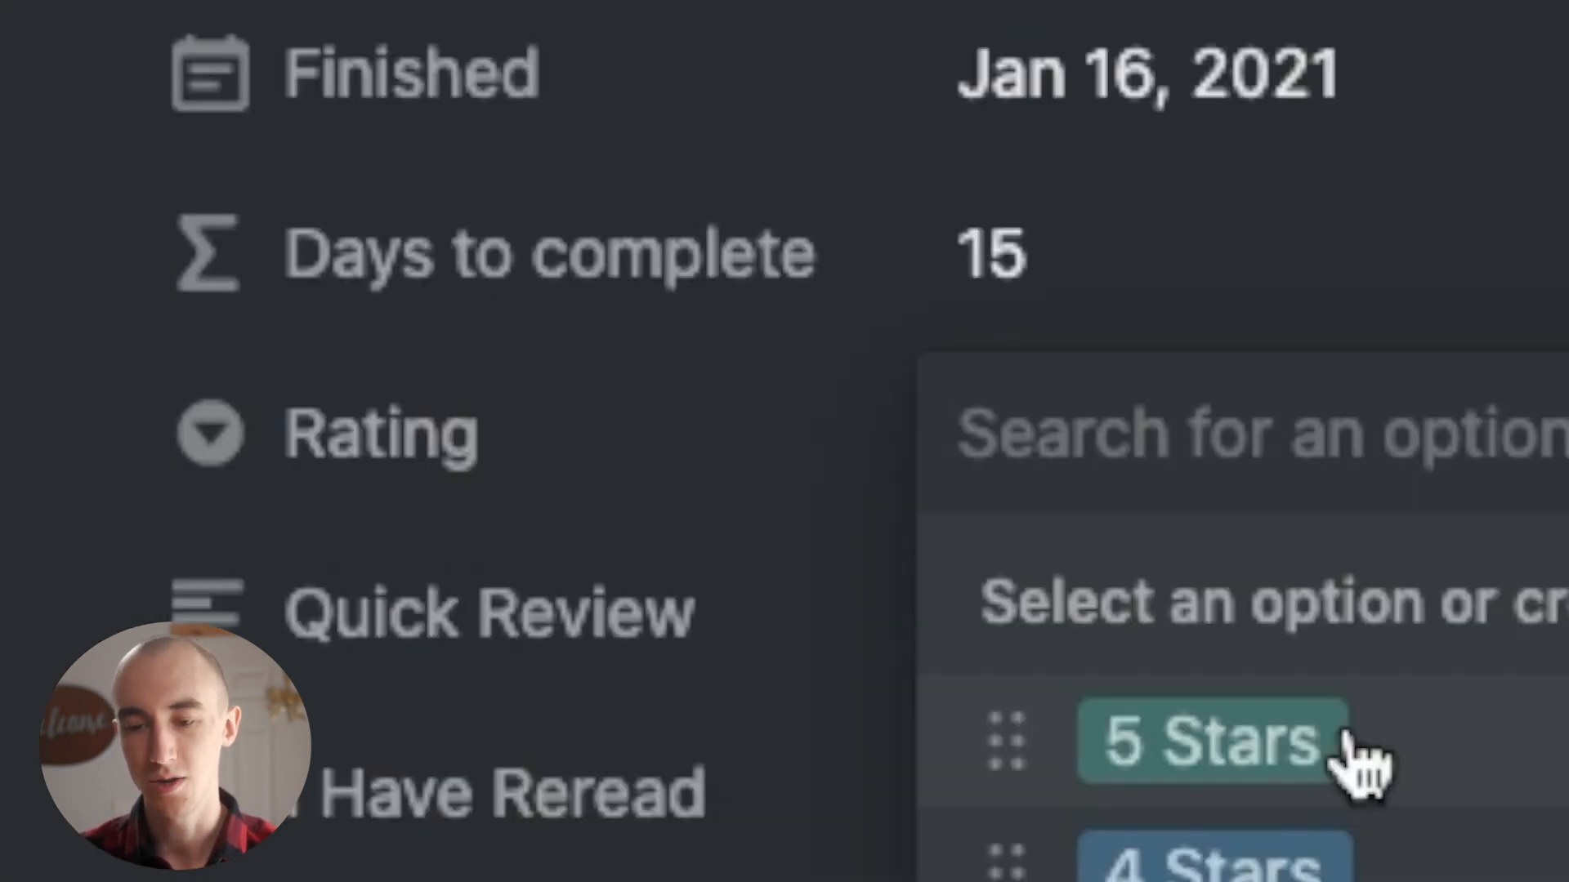
pyautogui.click(644, 602)
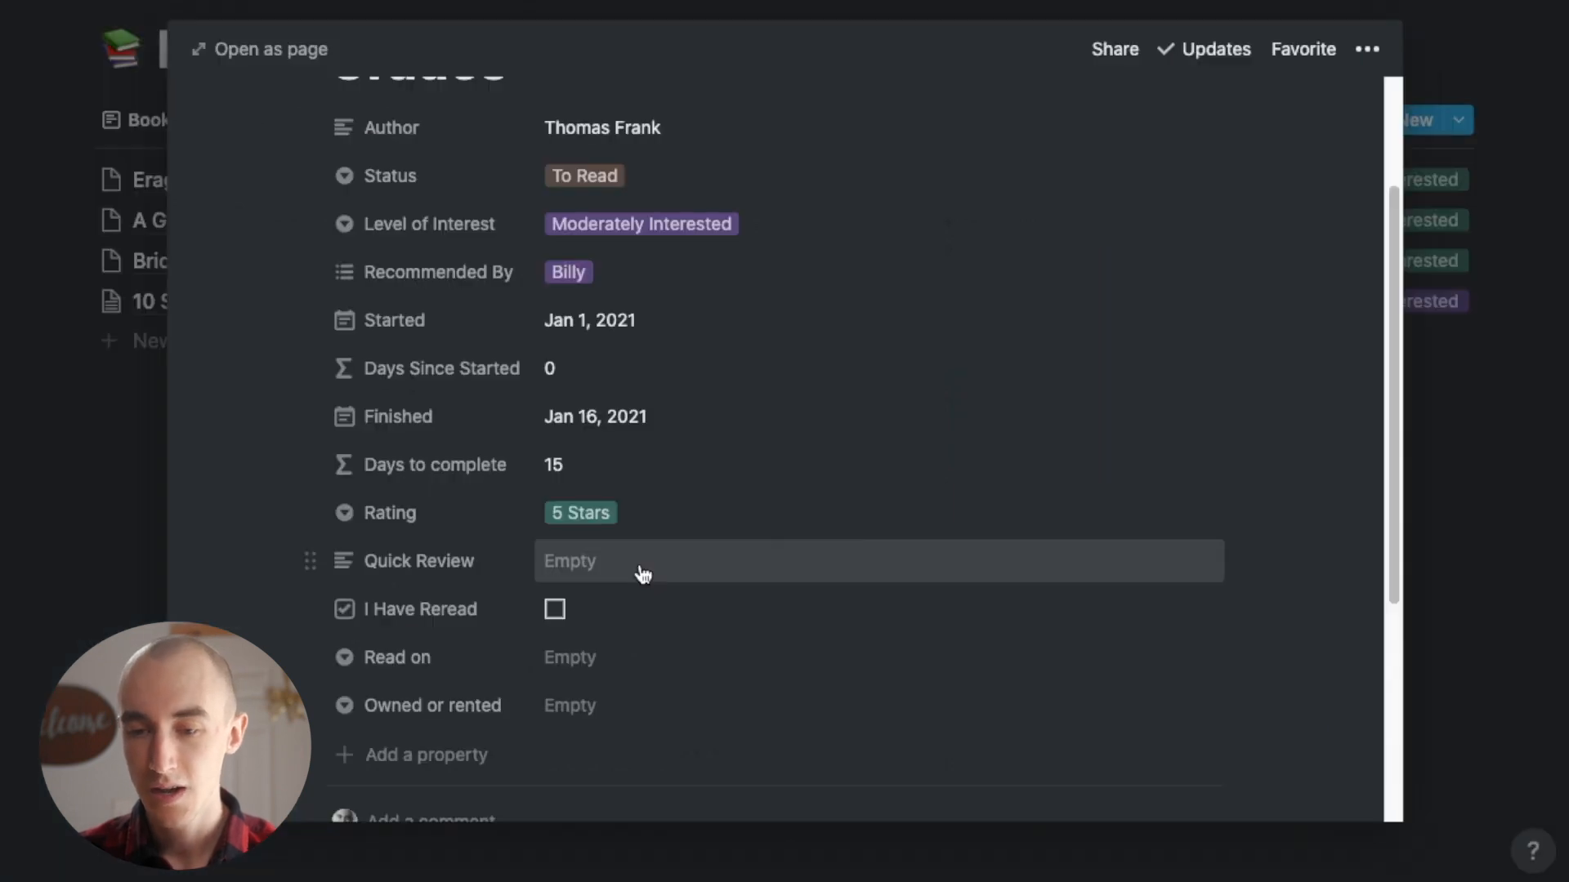
pyautogui.click(1335, 611)
pyautogui.write('It was super good.')
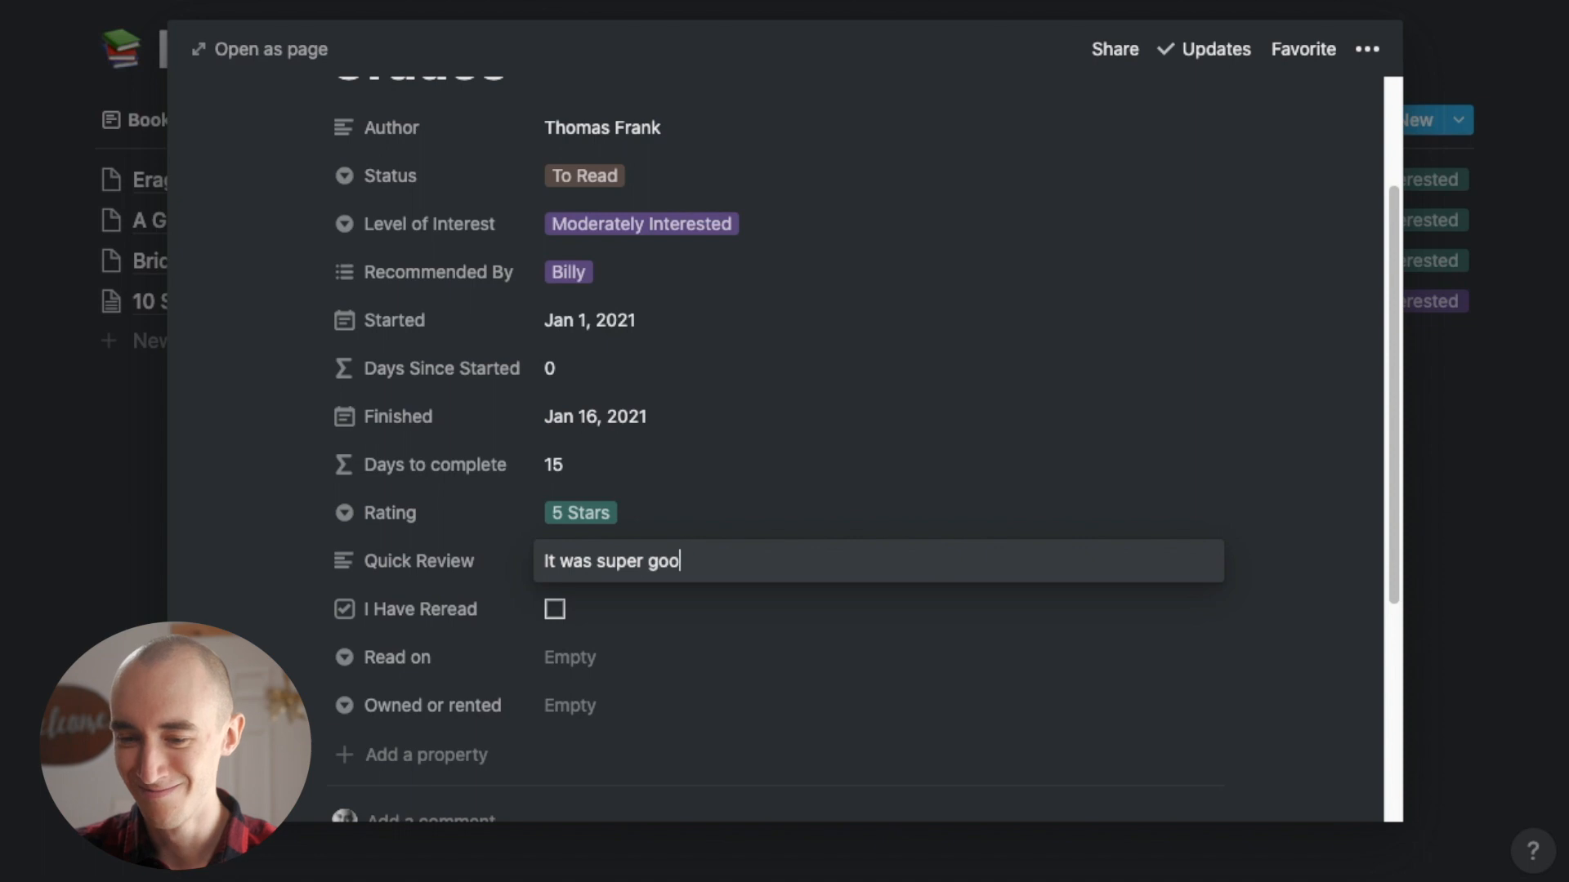
pyautogui.click(1254, 549)
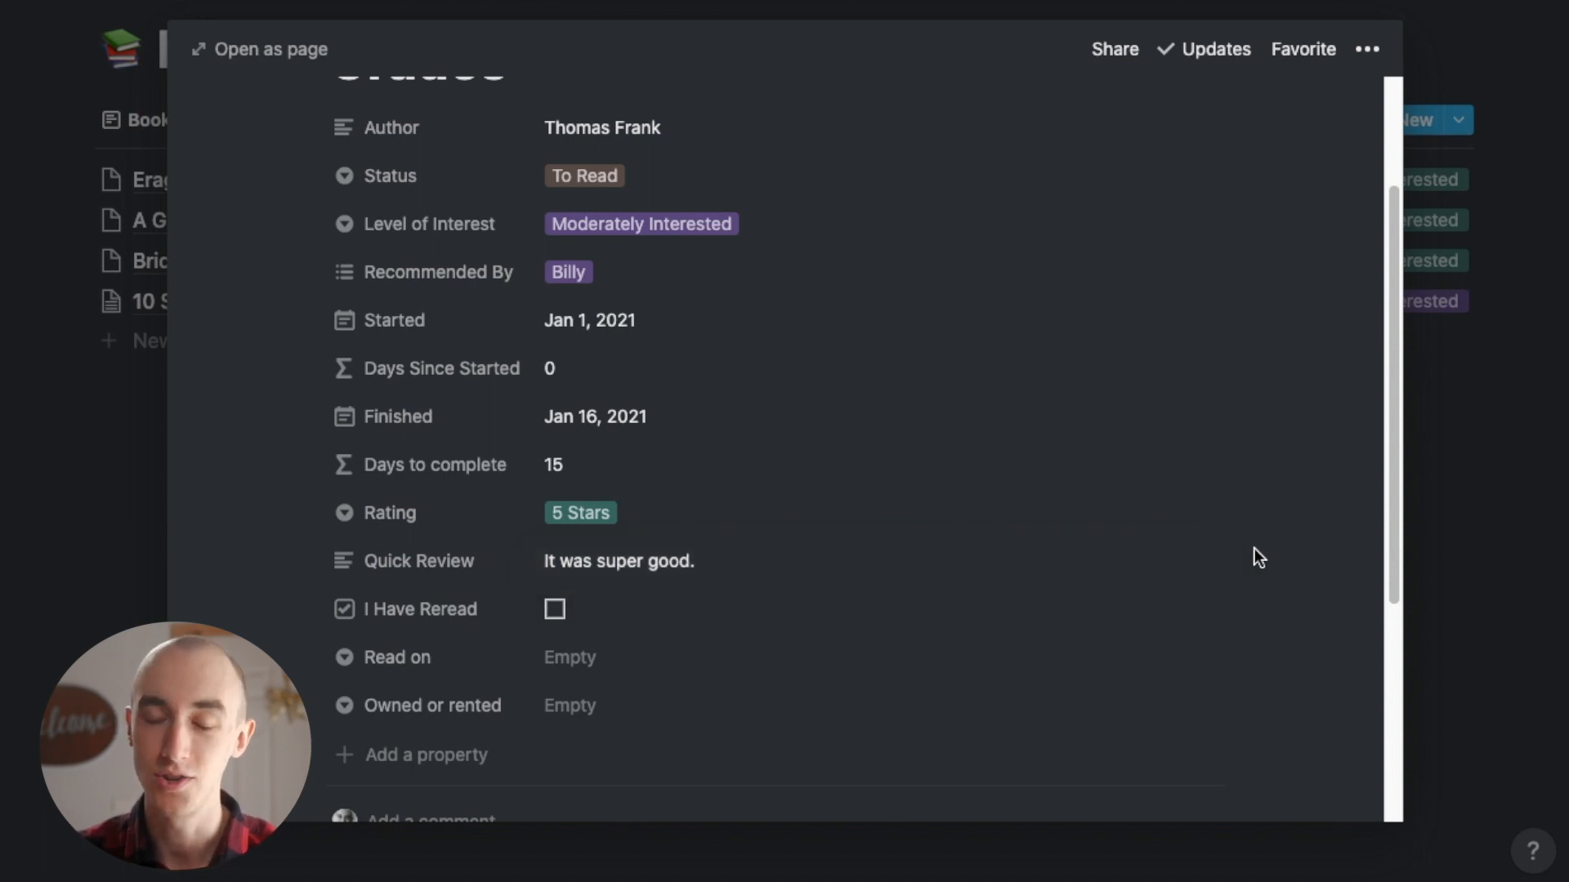
# Mark the book as reread with the I Have Reread property
pyautogui.scroll(-2, 728, 578)
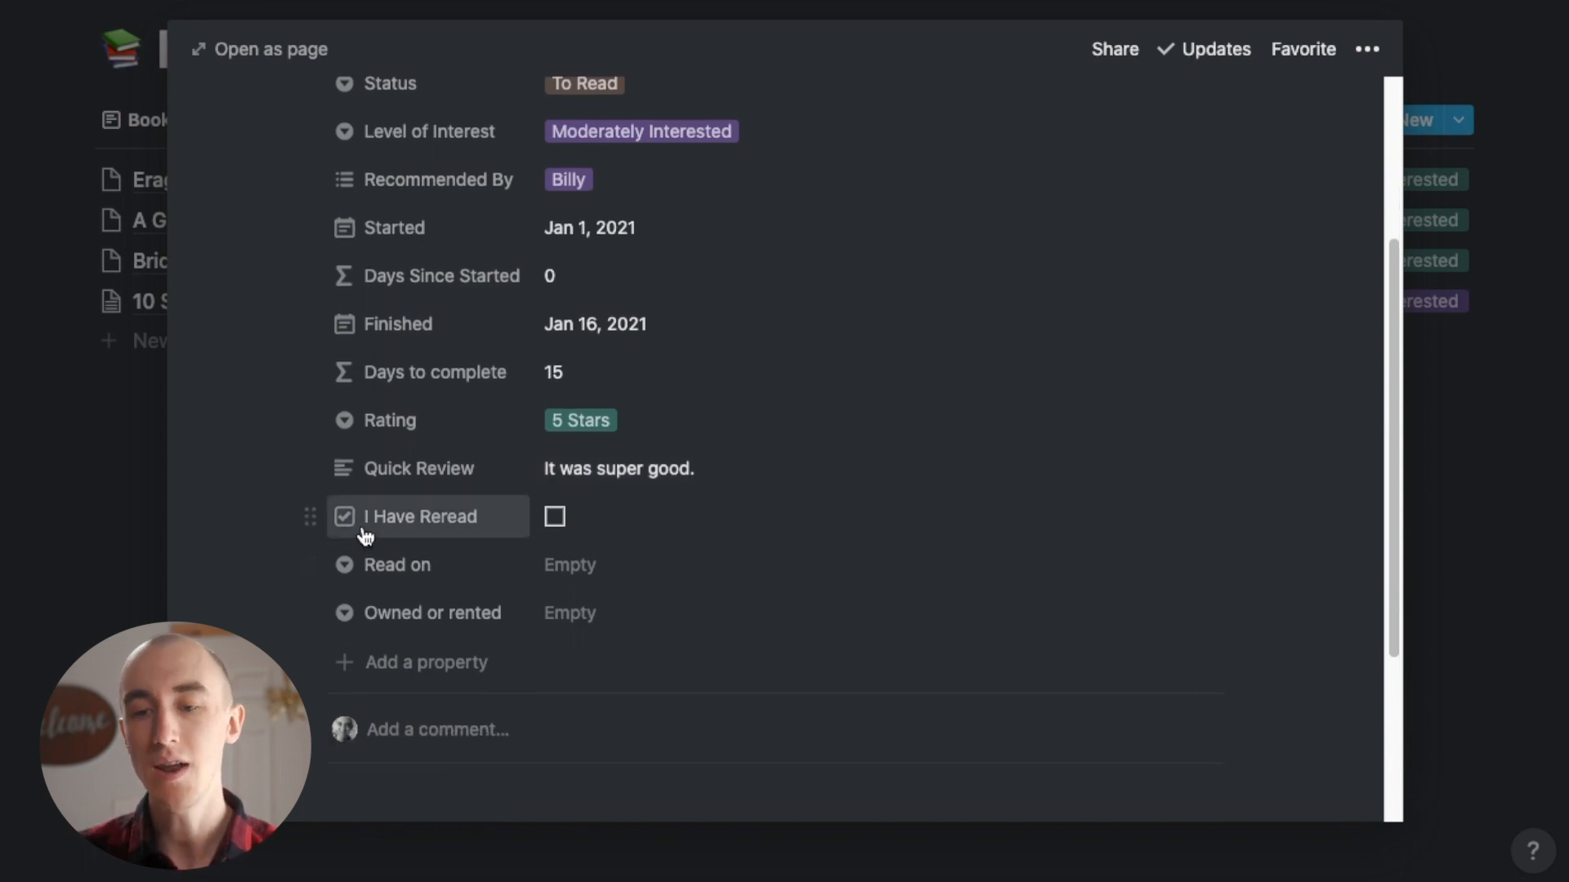
pyautogui.scroll(2, 704, 540)
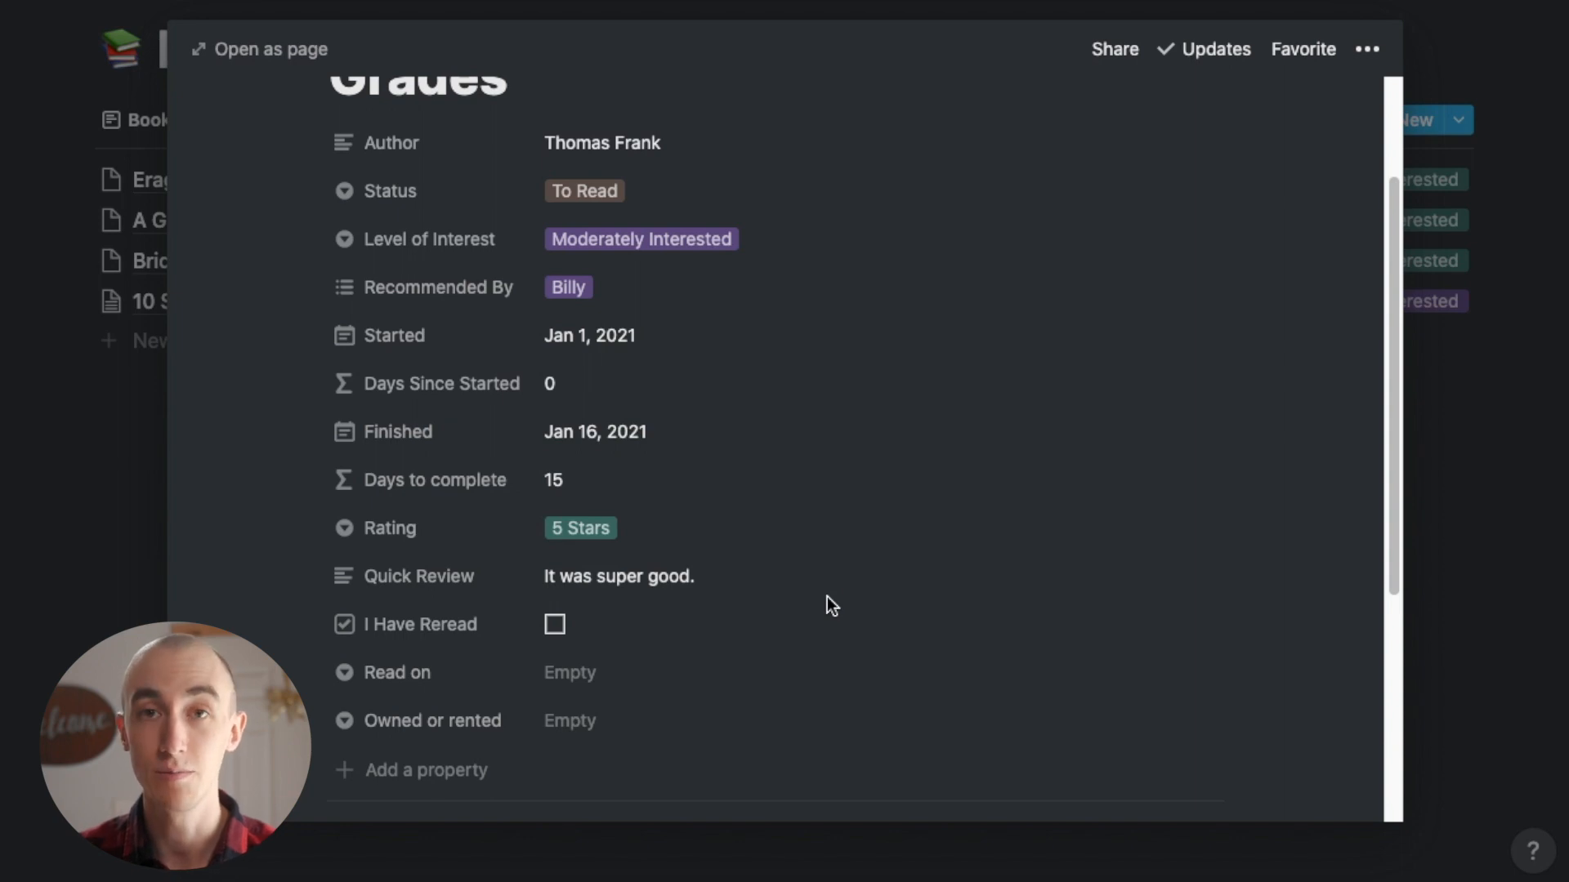
pyautogui.click(555, 625)
pyautogui.scroll(-2, 392, 550)
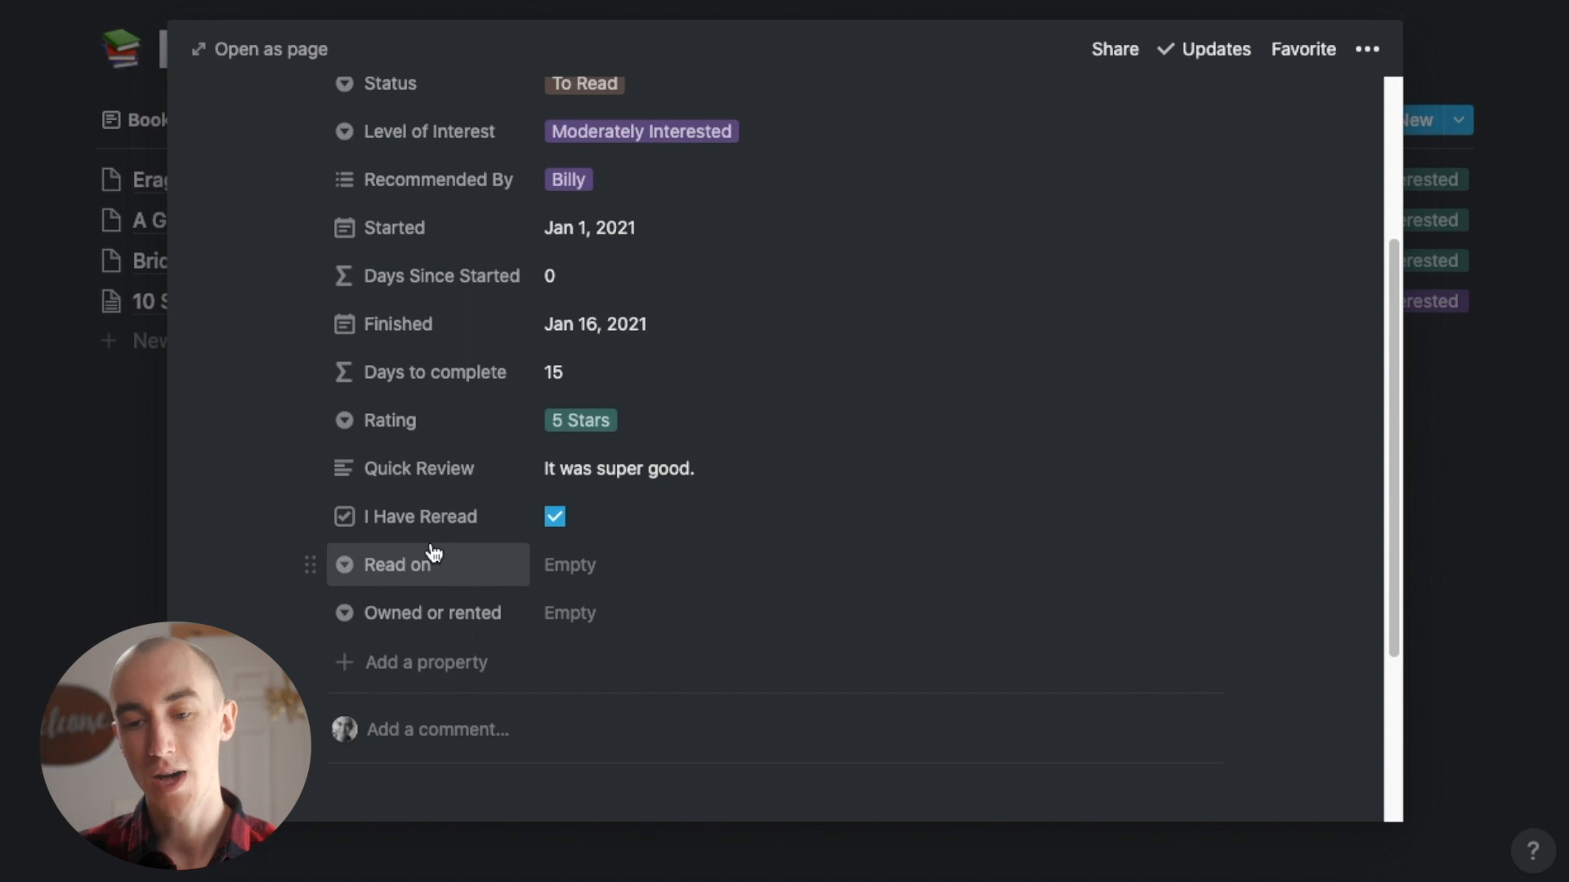
# Set Read on to Kindle and Owned or rented to Kindle - owned
pyautogui.click(586, 571)
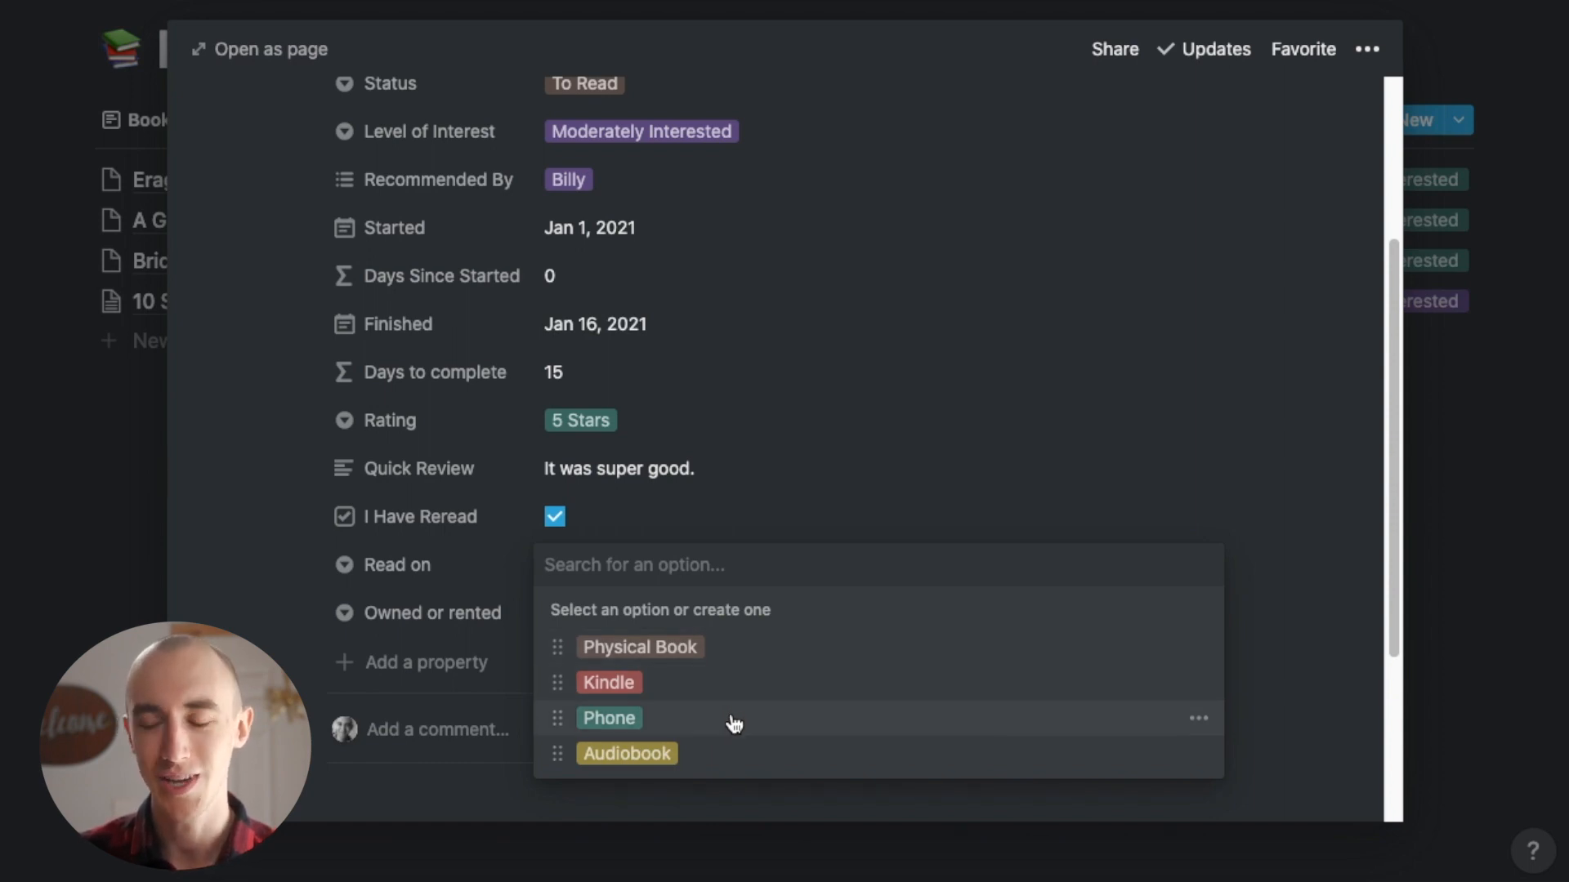
pyautogui.click(609, 682)
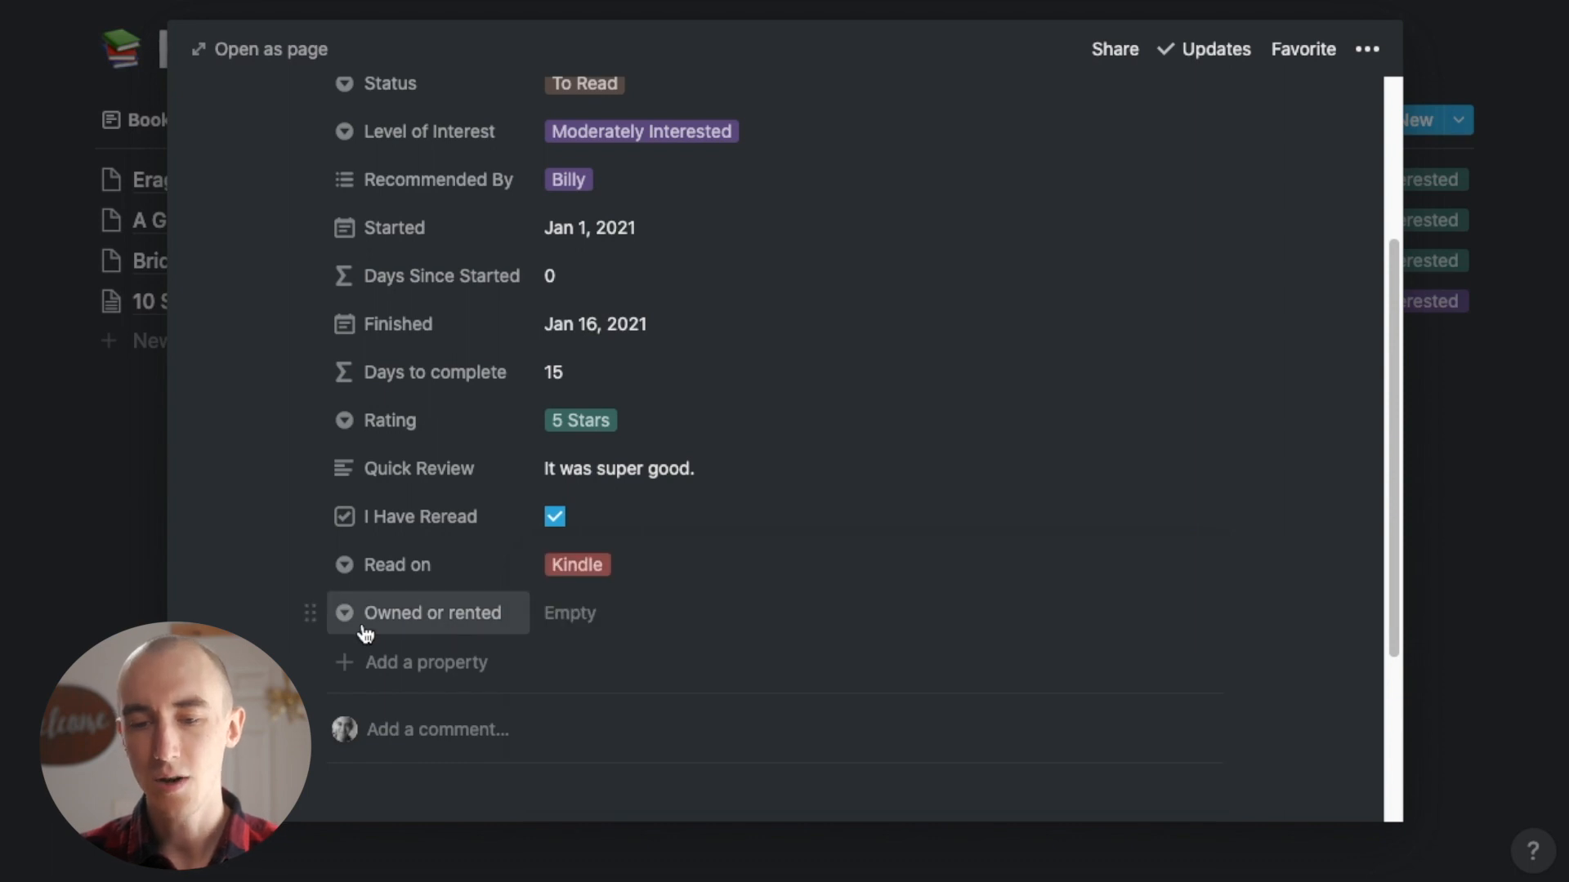
pyautogui.click(566, 621)
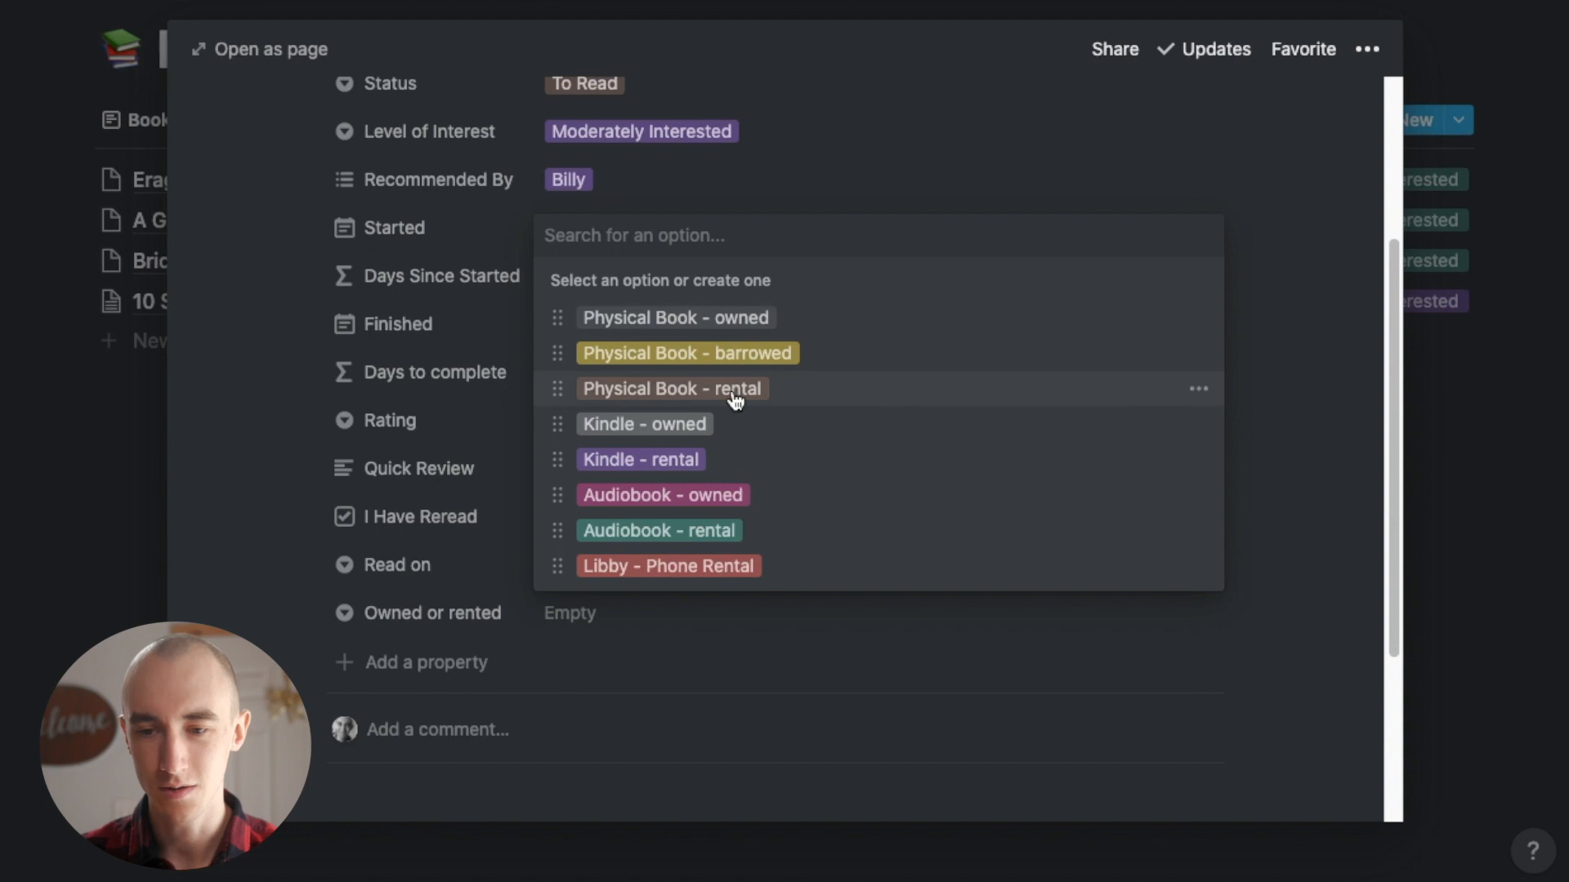
pyautogui.click(645, 424)
# Try starting an empty page body below the comment area of the book entry, and undo it
pyautogui.scroll(-3, 562, 631)
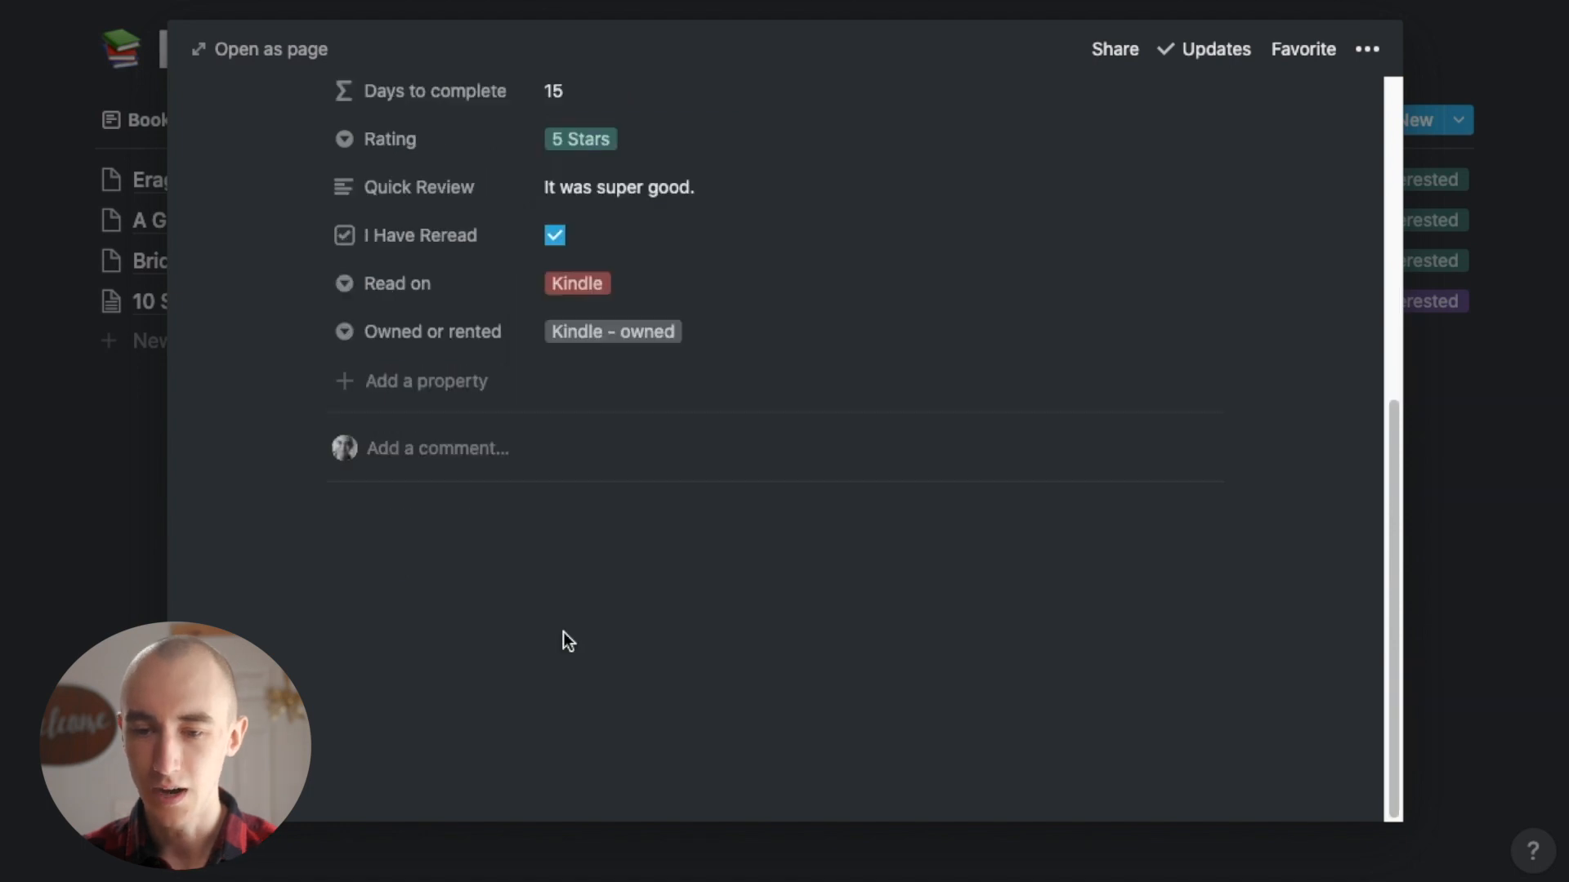
pyautogui.click(563, 632)
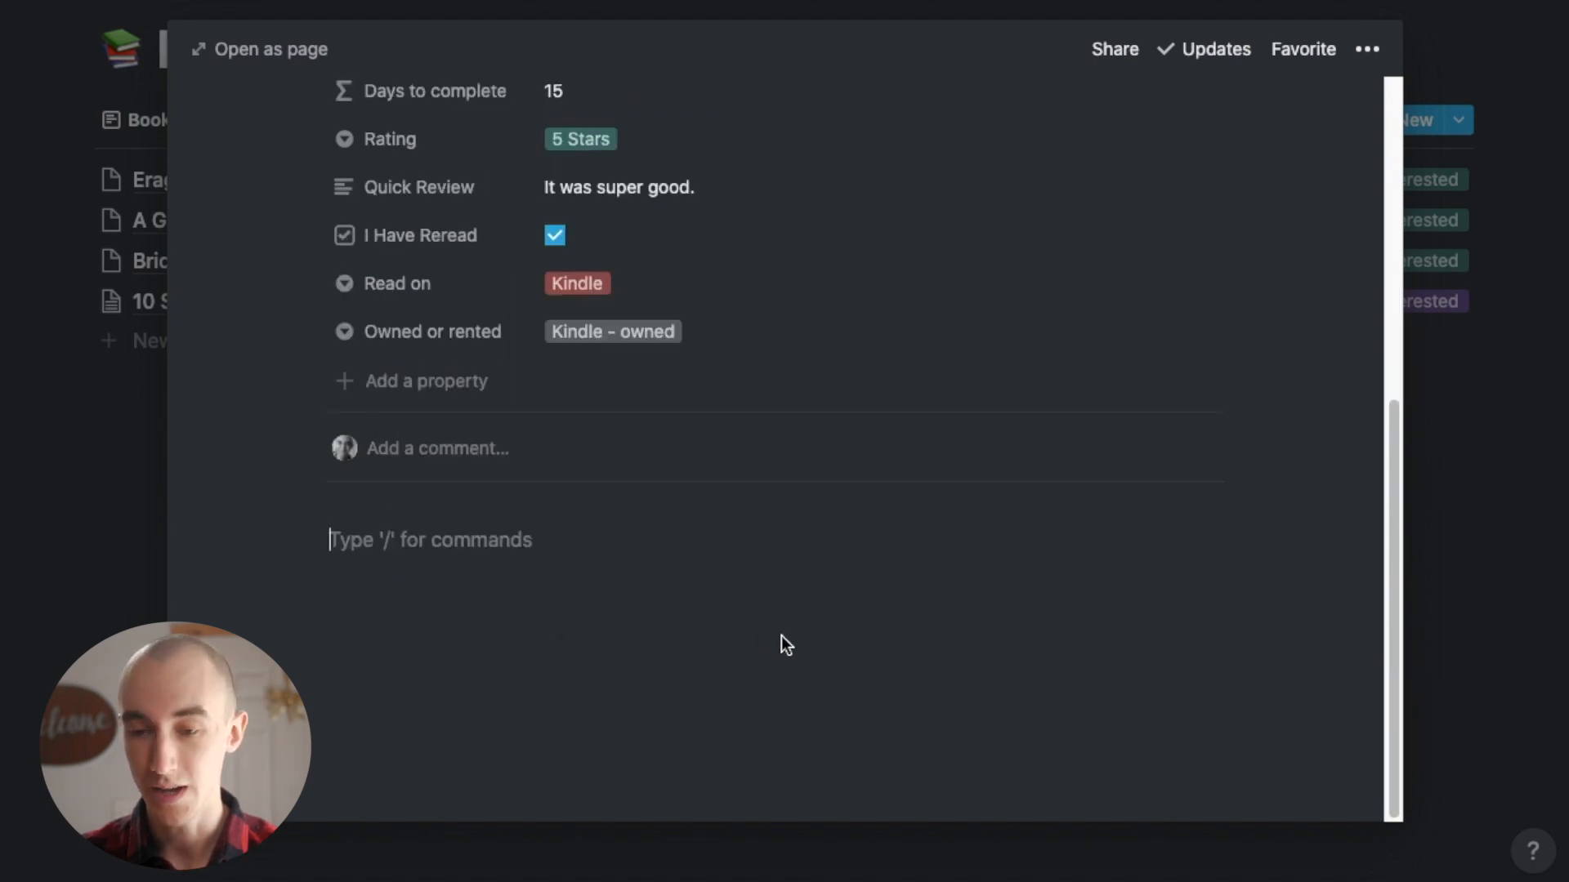
pyautogui.press('super+z')
pyautogui.scroll(-2, 890, 553)
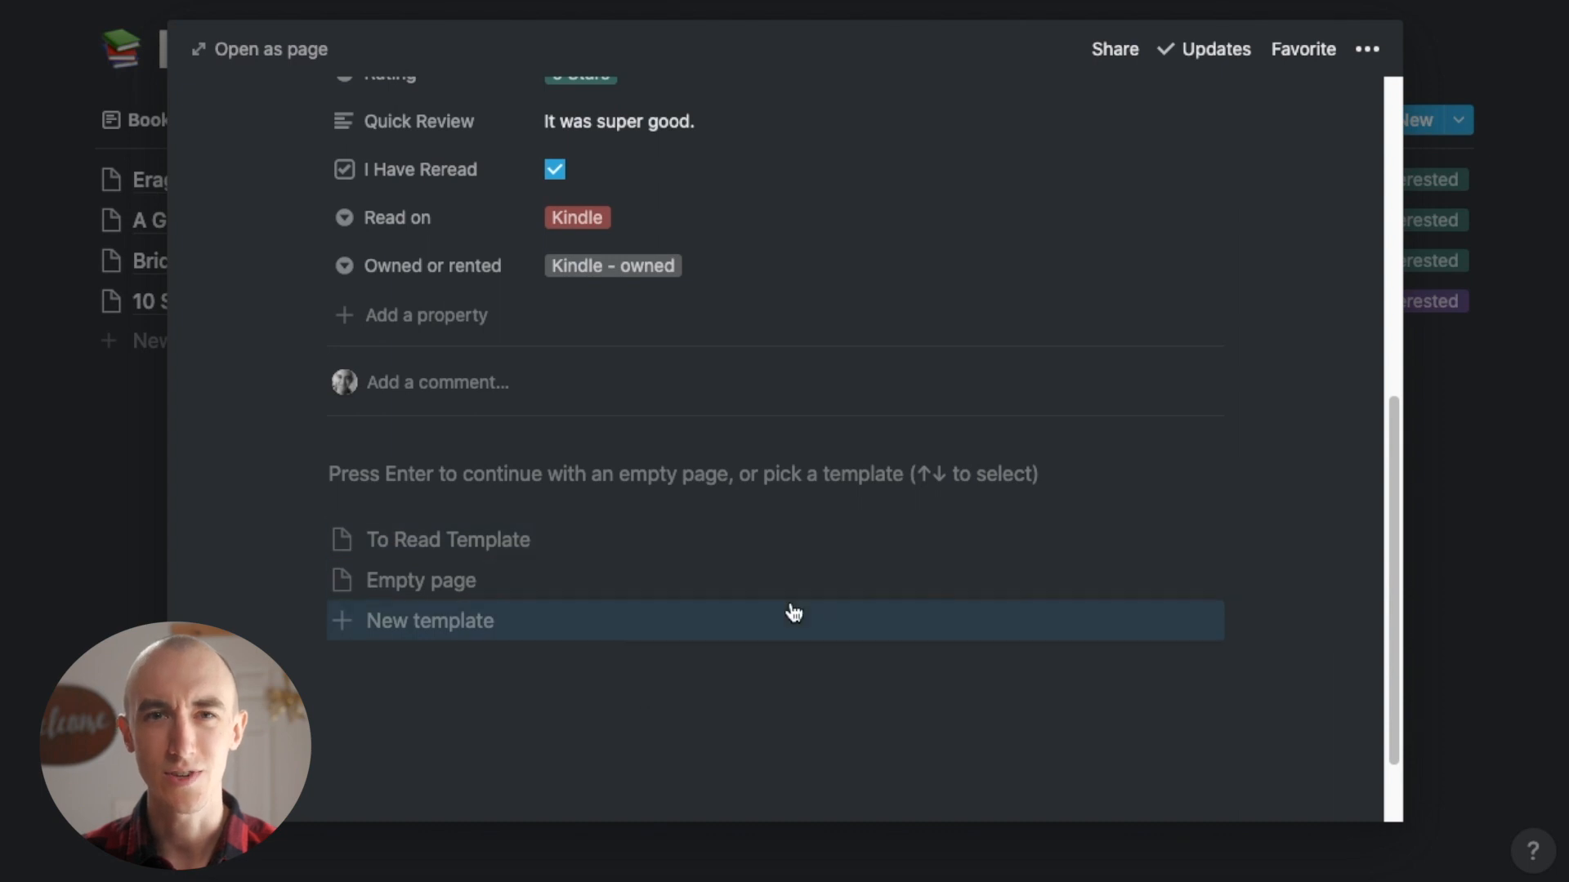
pyautogui.scroll(5, 988, 543)
pyautogui.scroll(3, 988, 545)
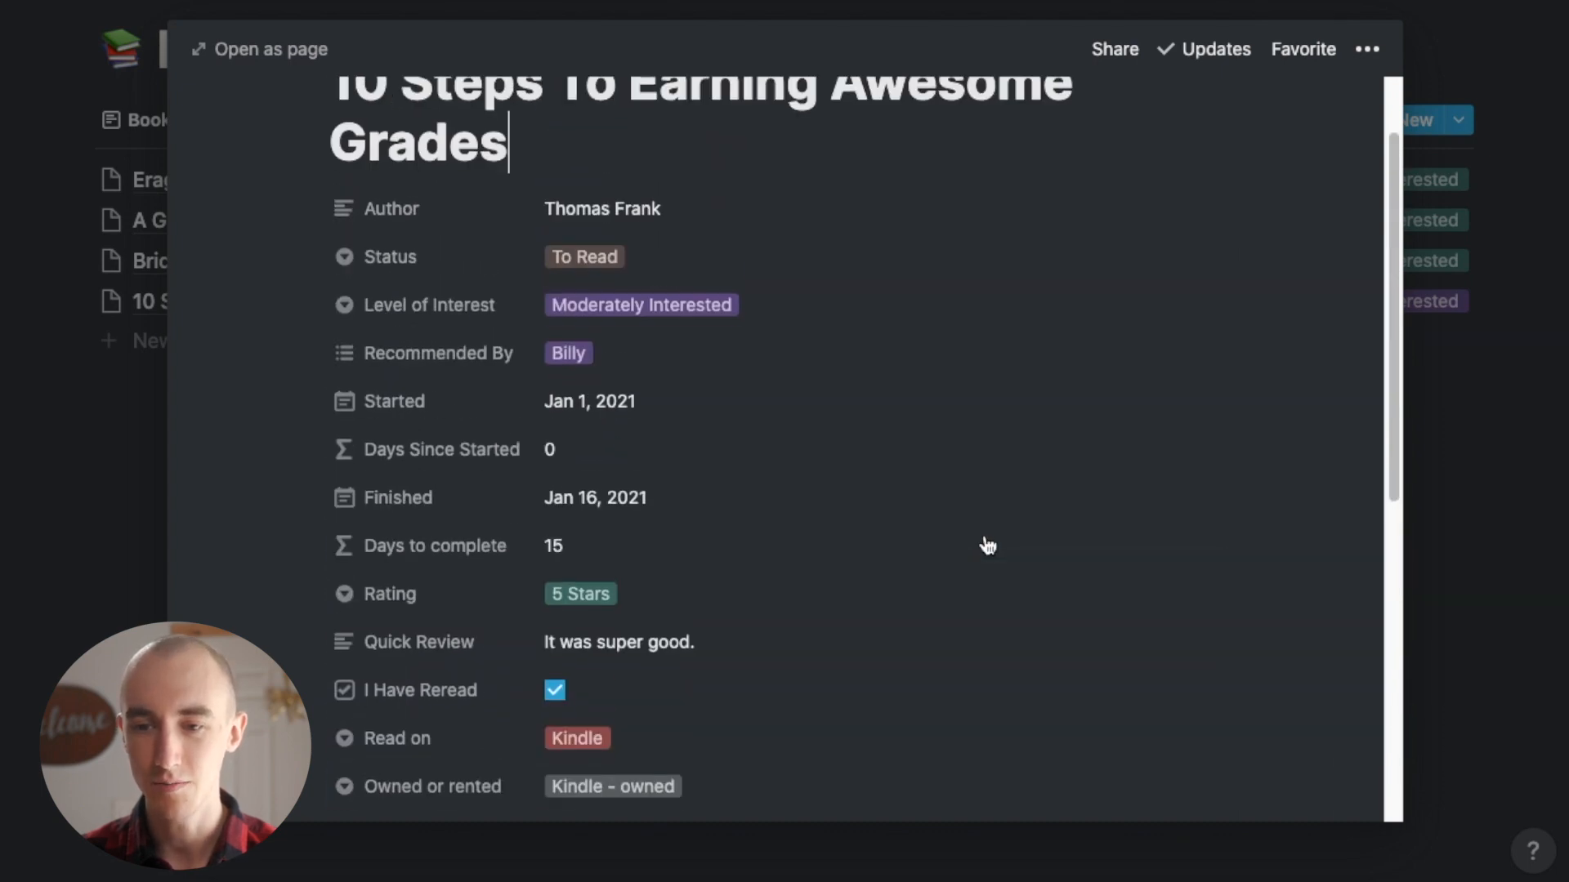
# Close the book entry and review the sort rules of the Books To Read list
pyautogui.click(1479, 418)
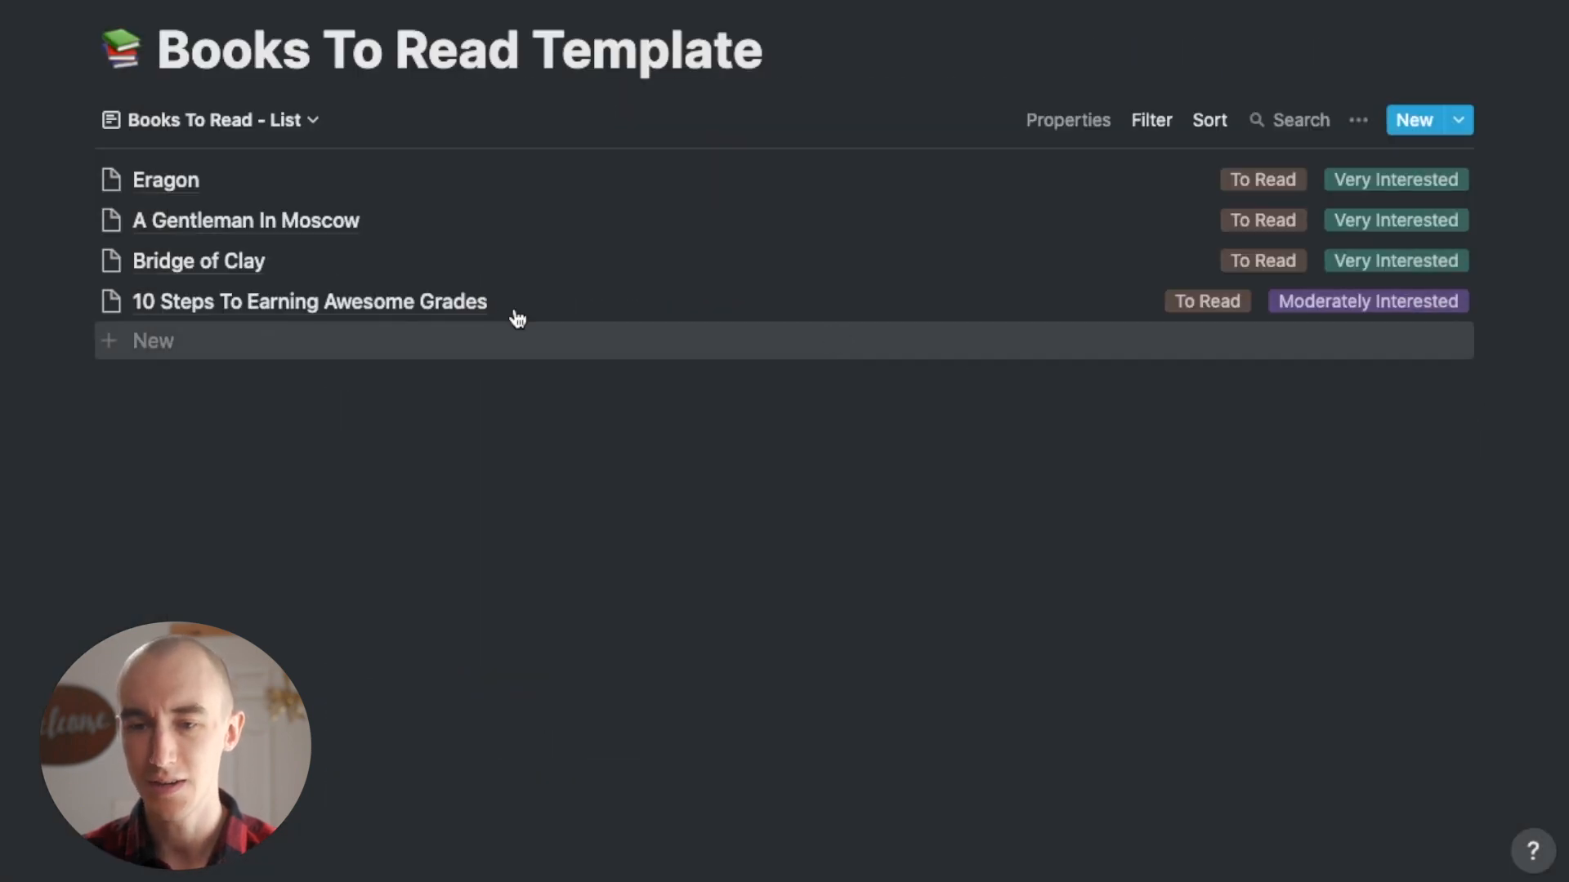
pyautogui.click(1209, 120)
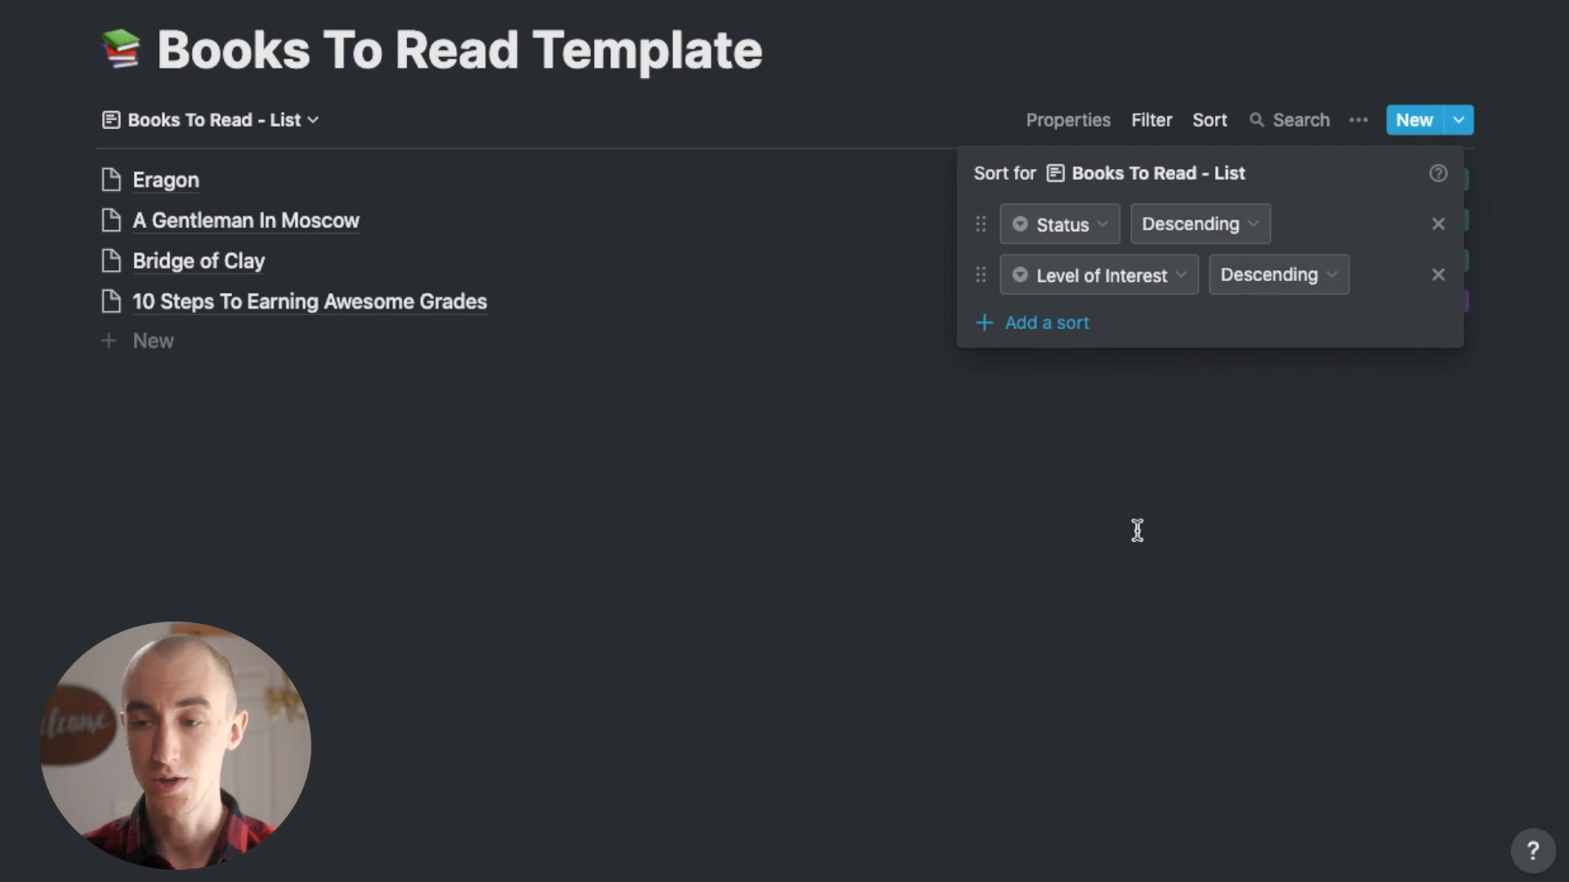
pyautogui.click(1136, 532)
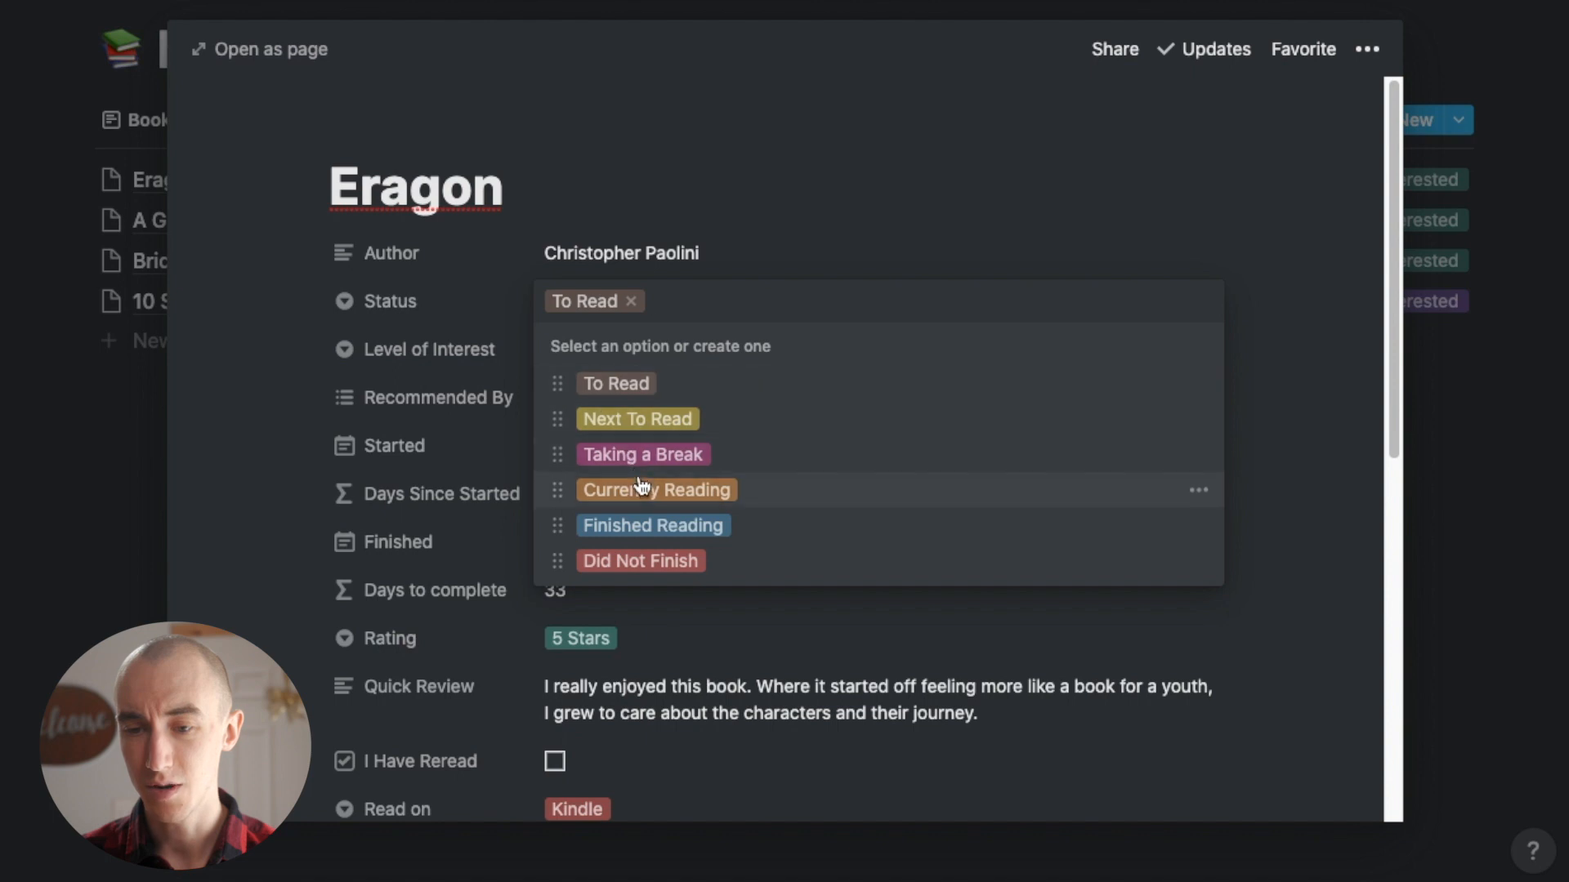
# Set the Status of Eragon to Currently Reading and of A Gentleman In Moscow to Next To Read
pyautogui.click(641, 488)
pyautogui.click(1477, 418)
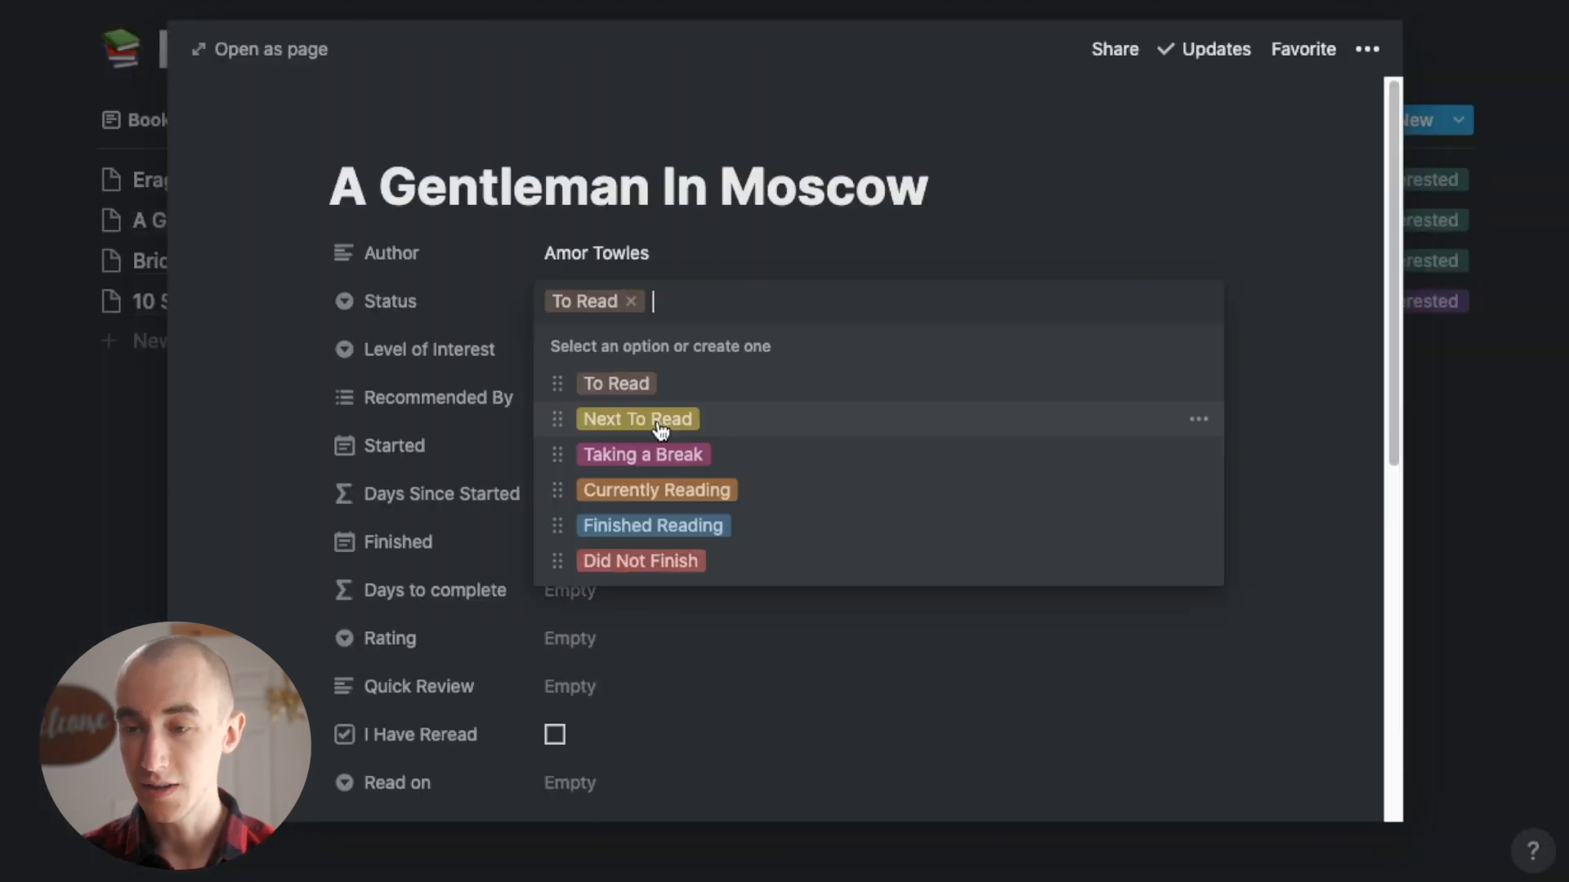
pyautogui.click(652, 427)
pyautogui.click(1470, 454)
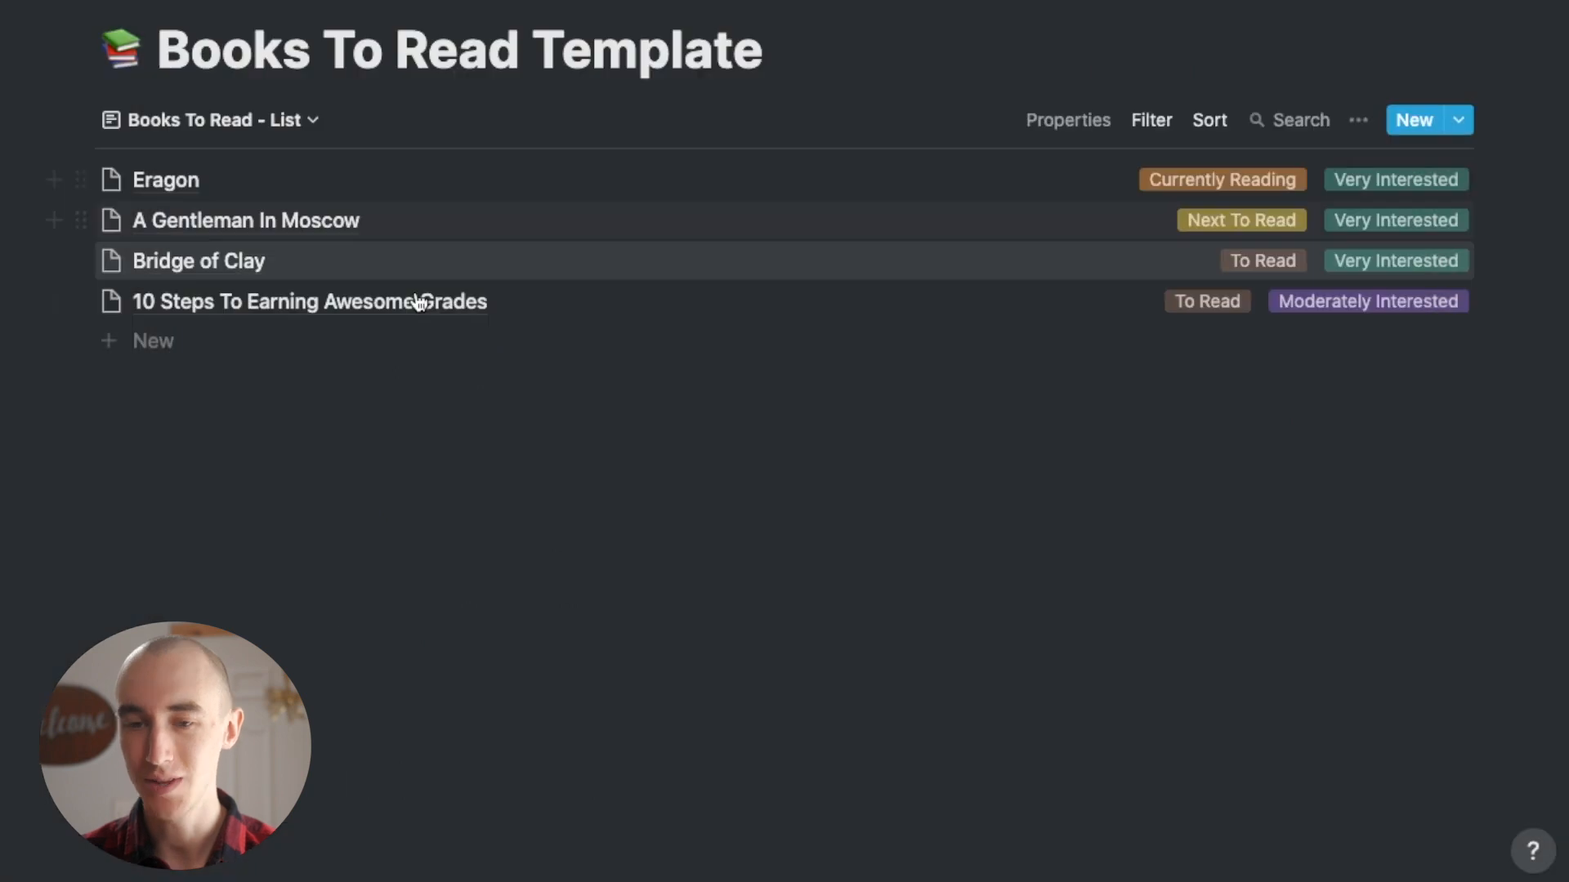
# Set the Status of Bridge of Clay to Currently Reading and recheck the list's sort rules
pyautogui.click(222, 266)
pyautogui.click(1430, 403)
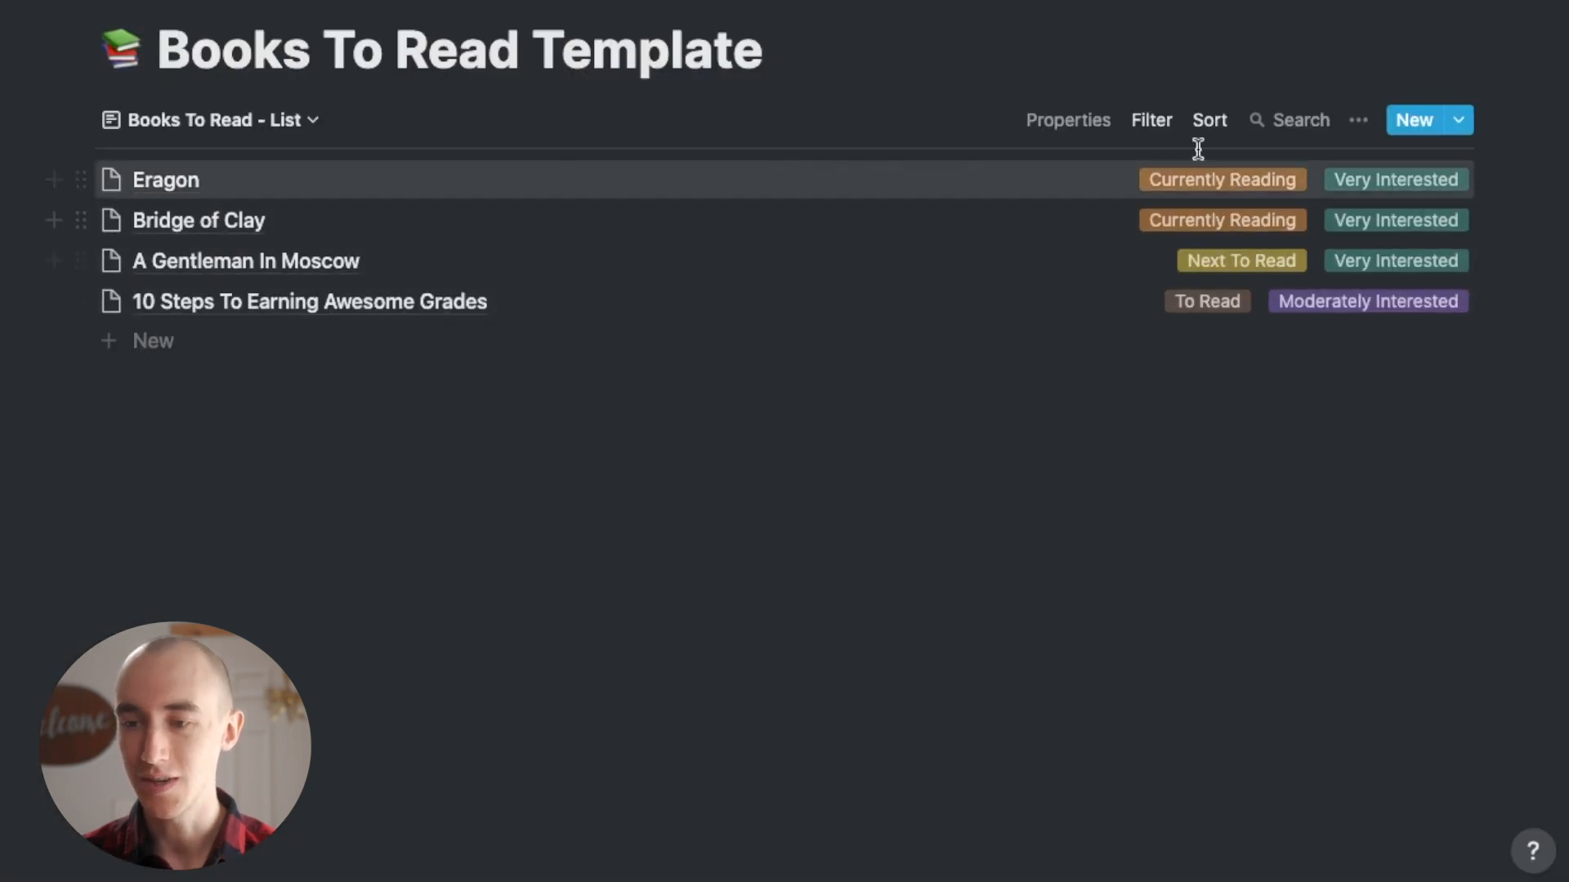
pyautogui.click(1213, 124)
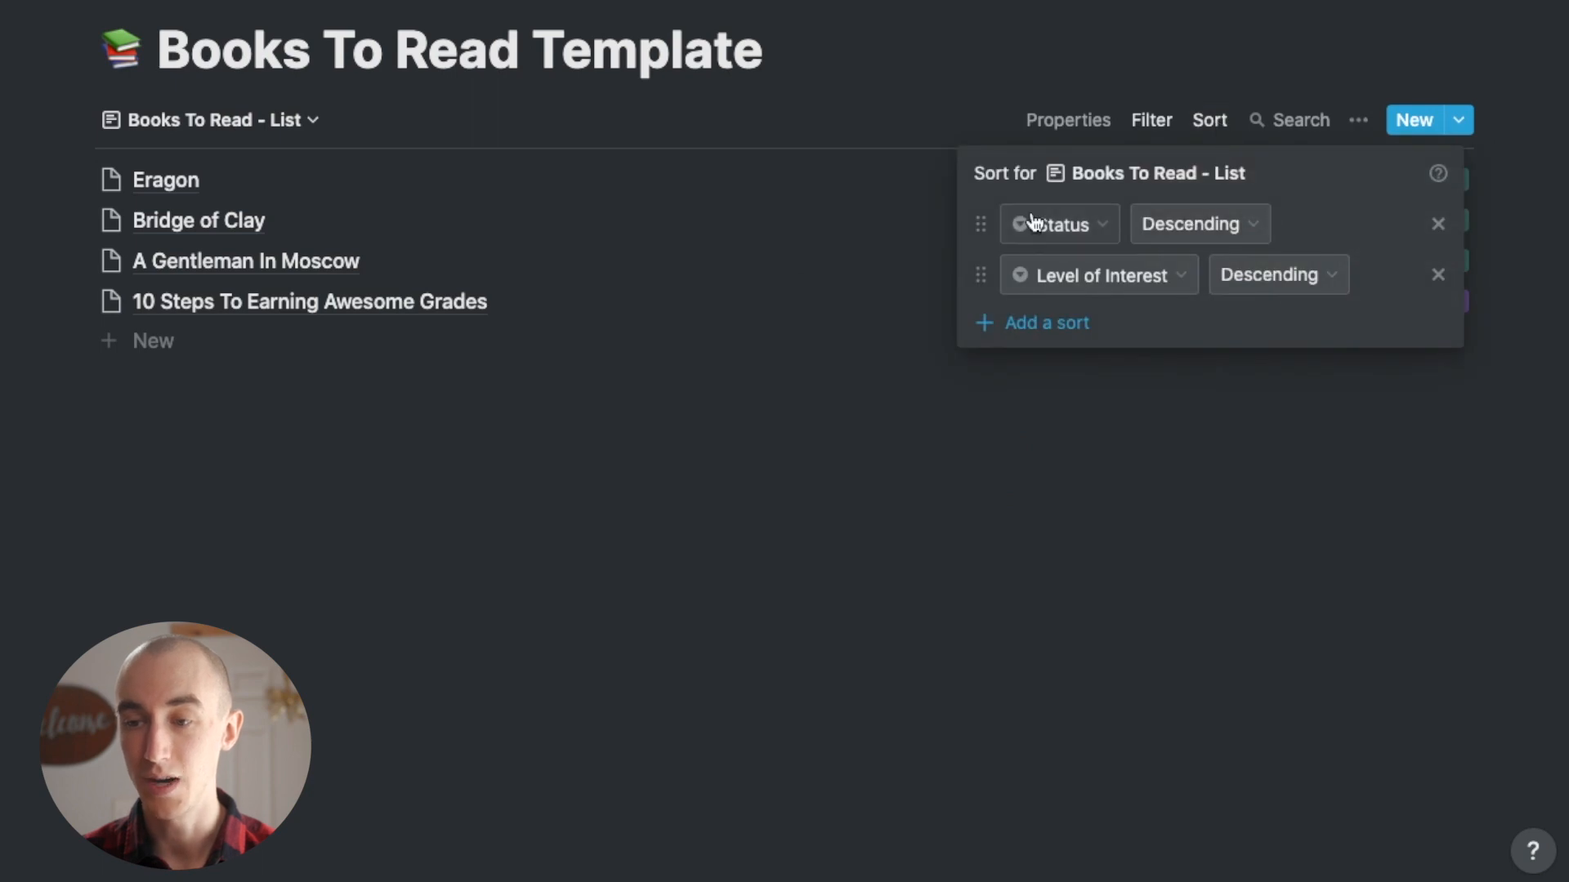
pyautogui.click(847, 465)
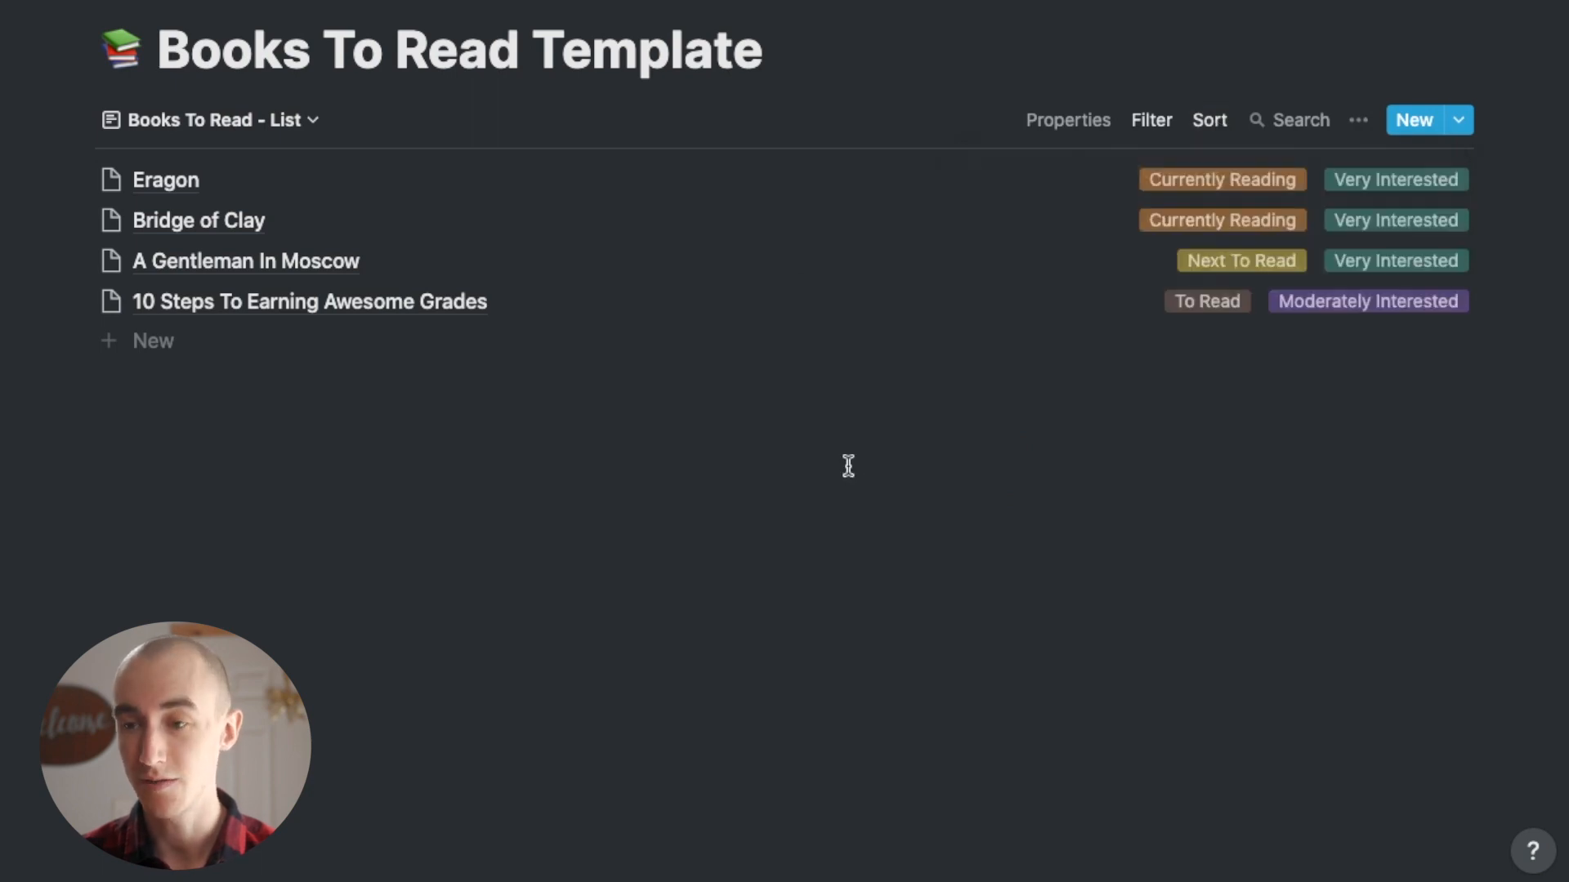
# Set Bridge of Clay and 10 Steps To Earning Awesome Grades to Next To Read, and Bridge of Clay's Level of Interest to Mildly Interested
pyautogui.click(195, 229)
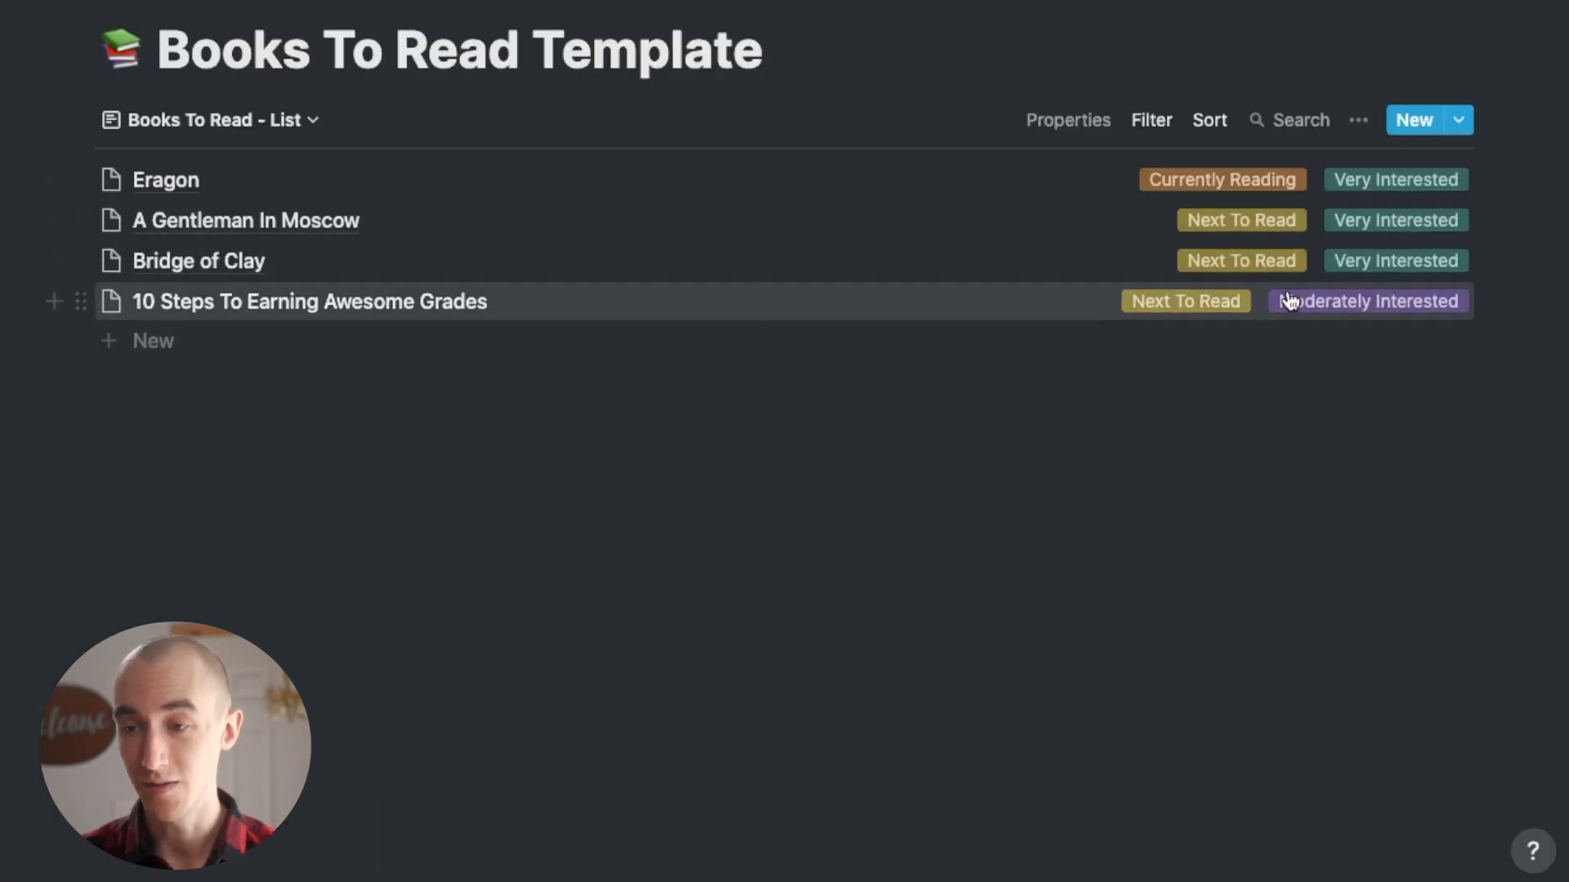
pyautogui.click(210, 263)
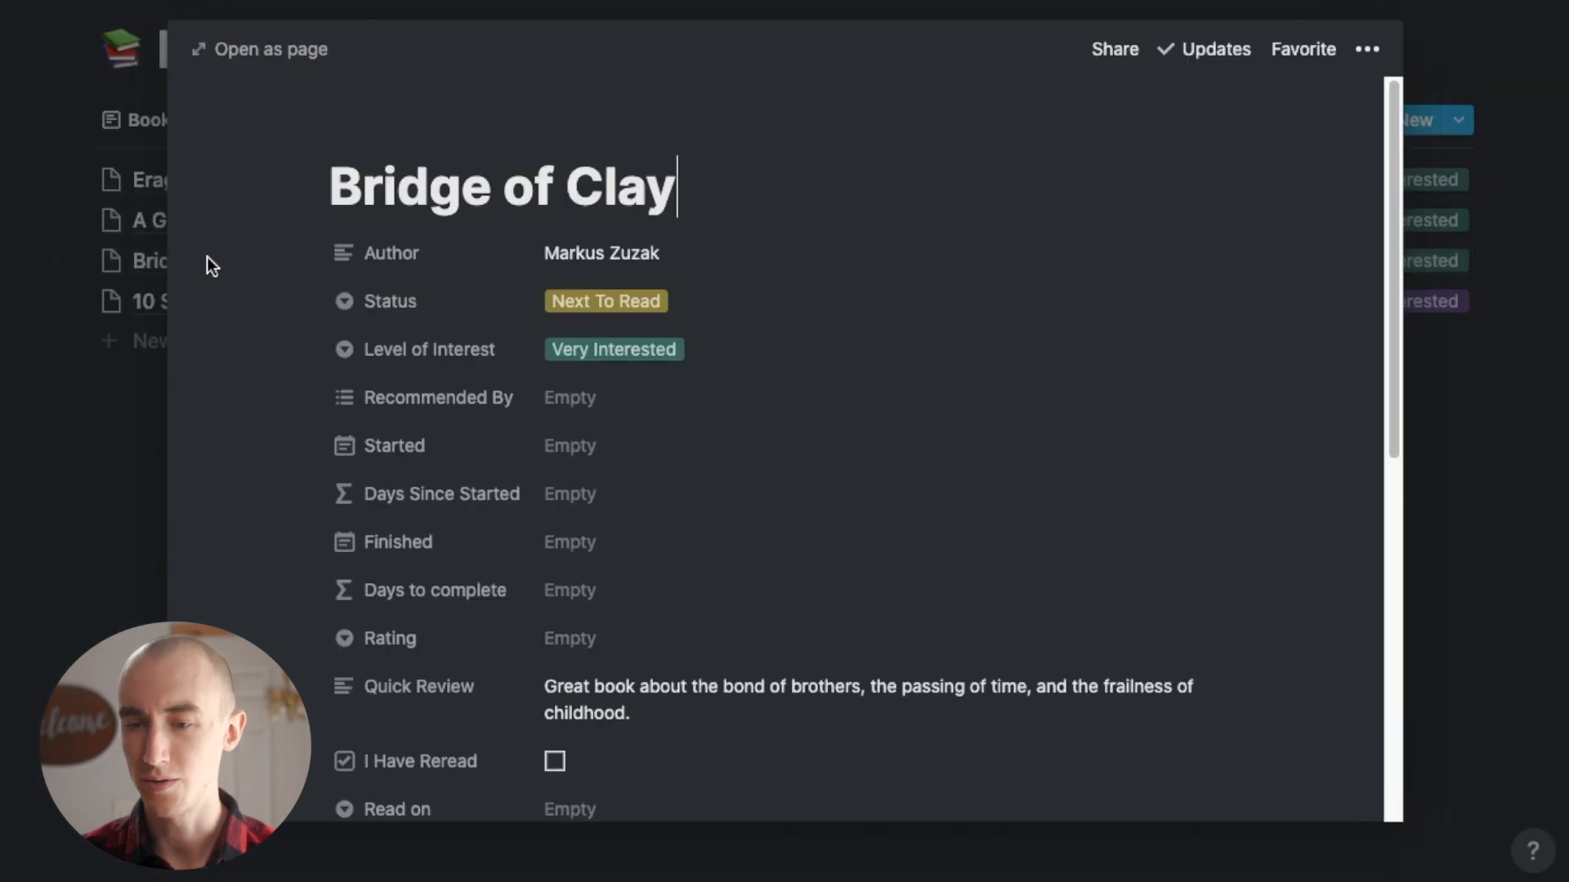
pyautogui.click(560, 350)
pyautogui.click(630, 431)
pyautogui.click(1448, 414)
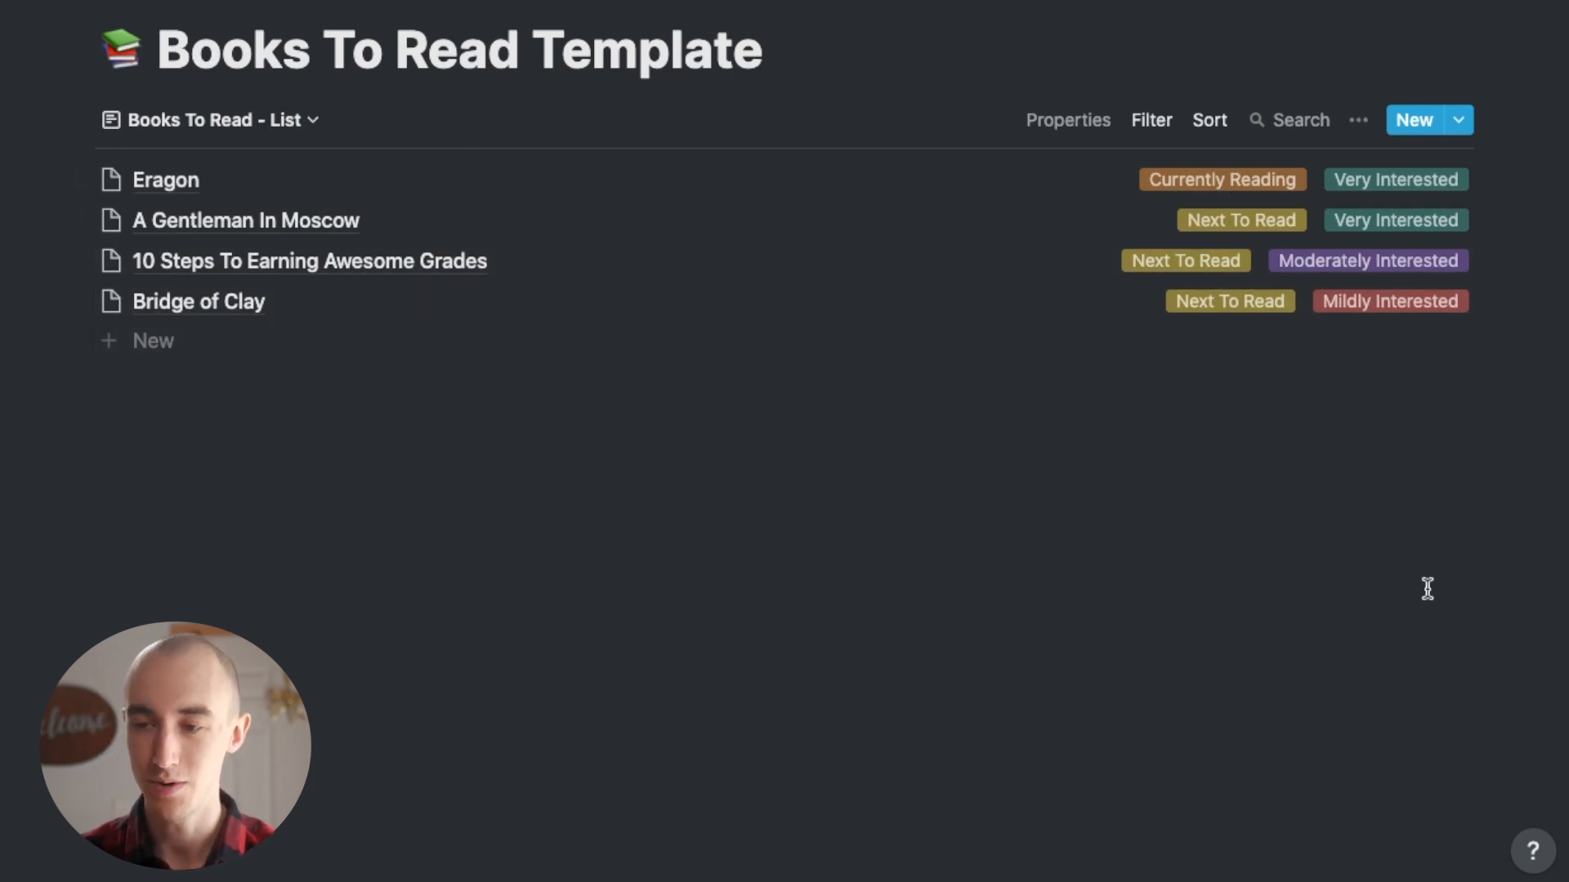
# Check the list's filter, and set the Status of Eragon to Finished Reading and of Bridge of Clay to Did Not Finish
pyautogui.click(1165, 126)
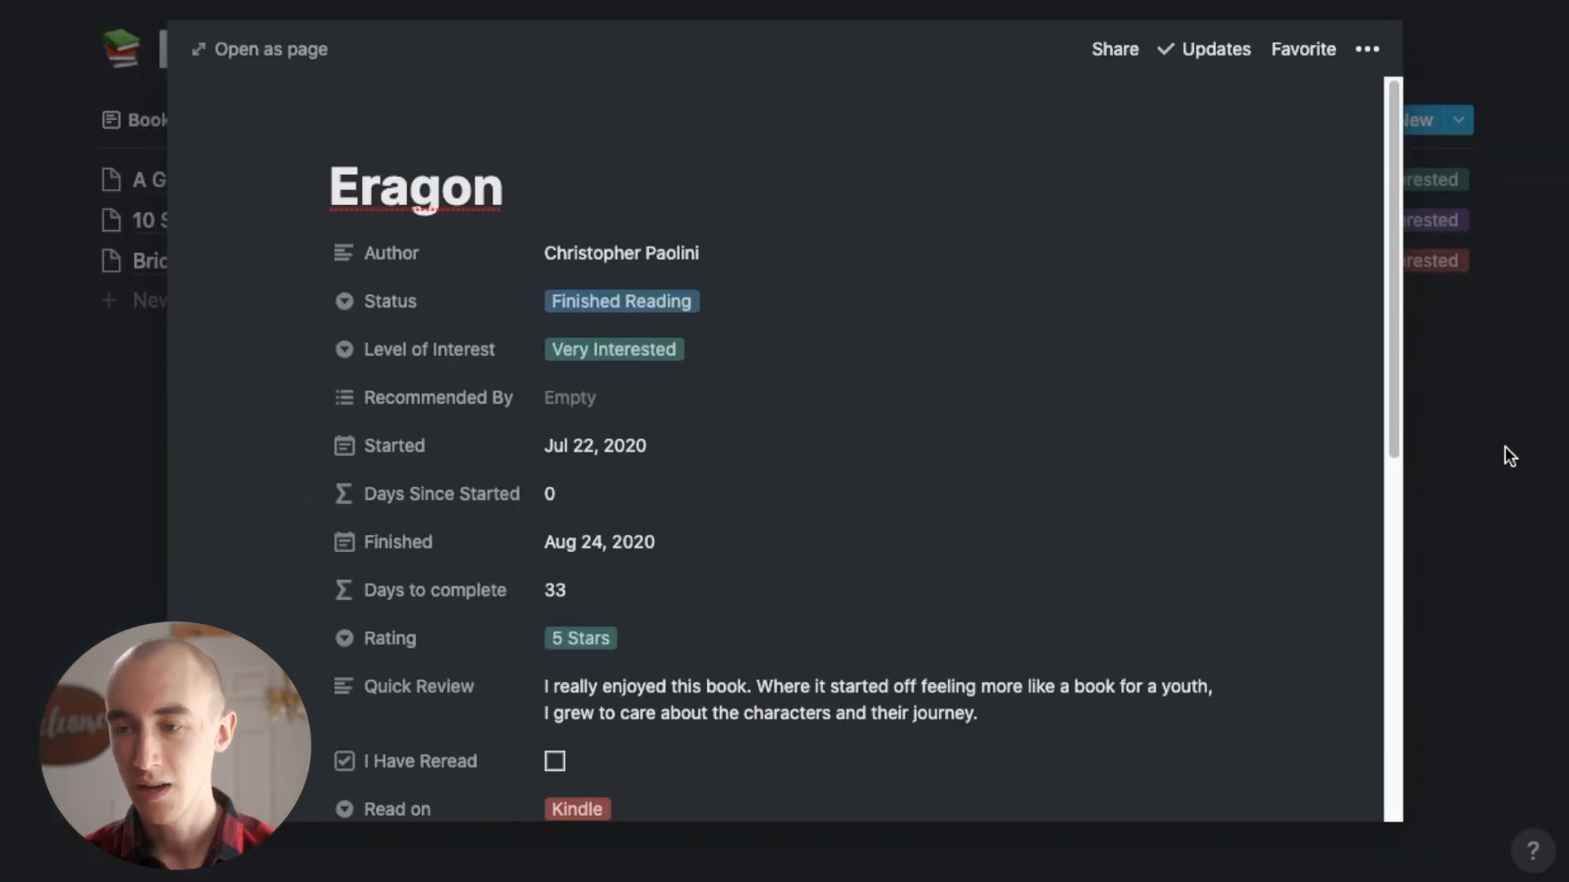
pyautogui.click(1505, 450)
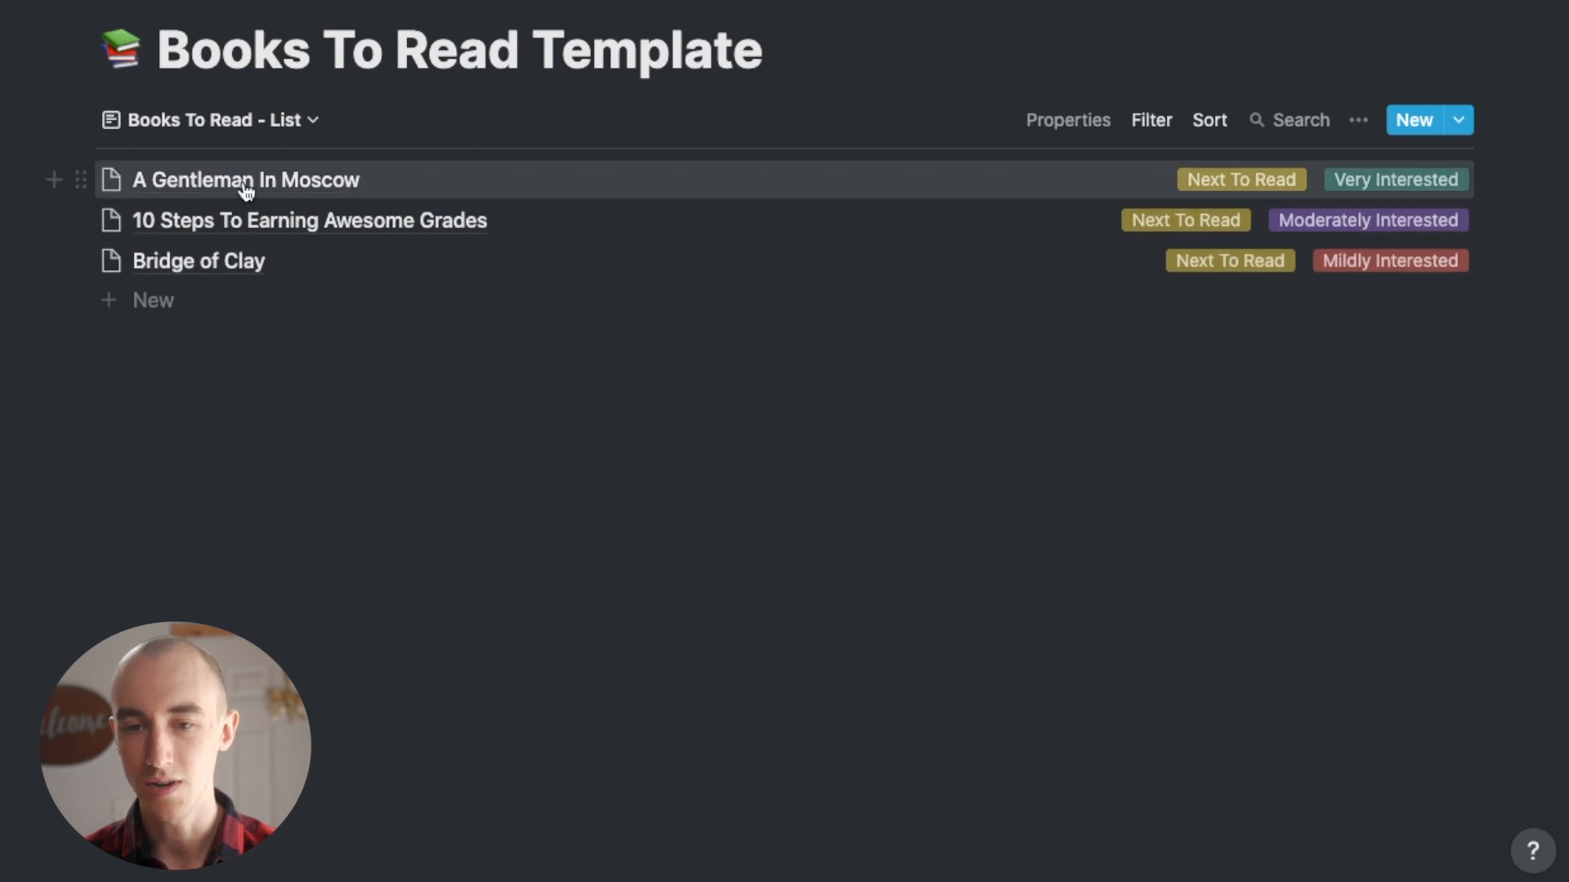
pyautogui.click(158, 261)
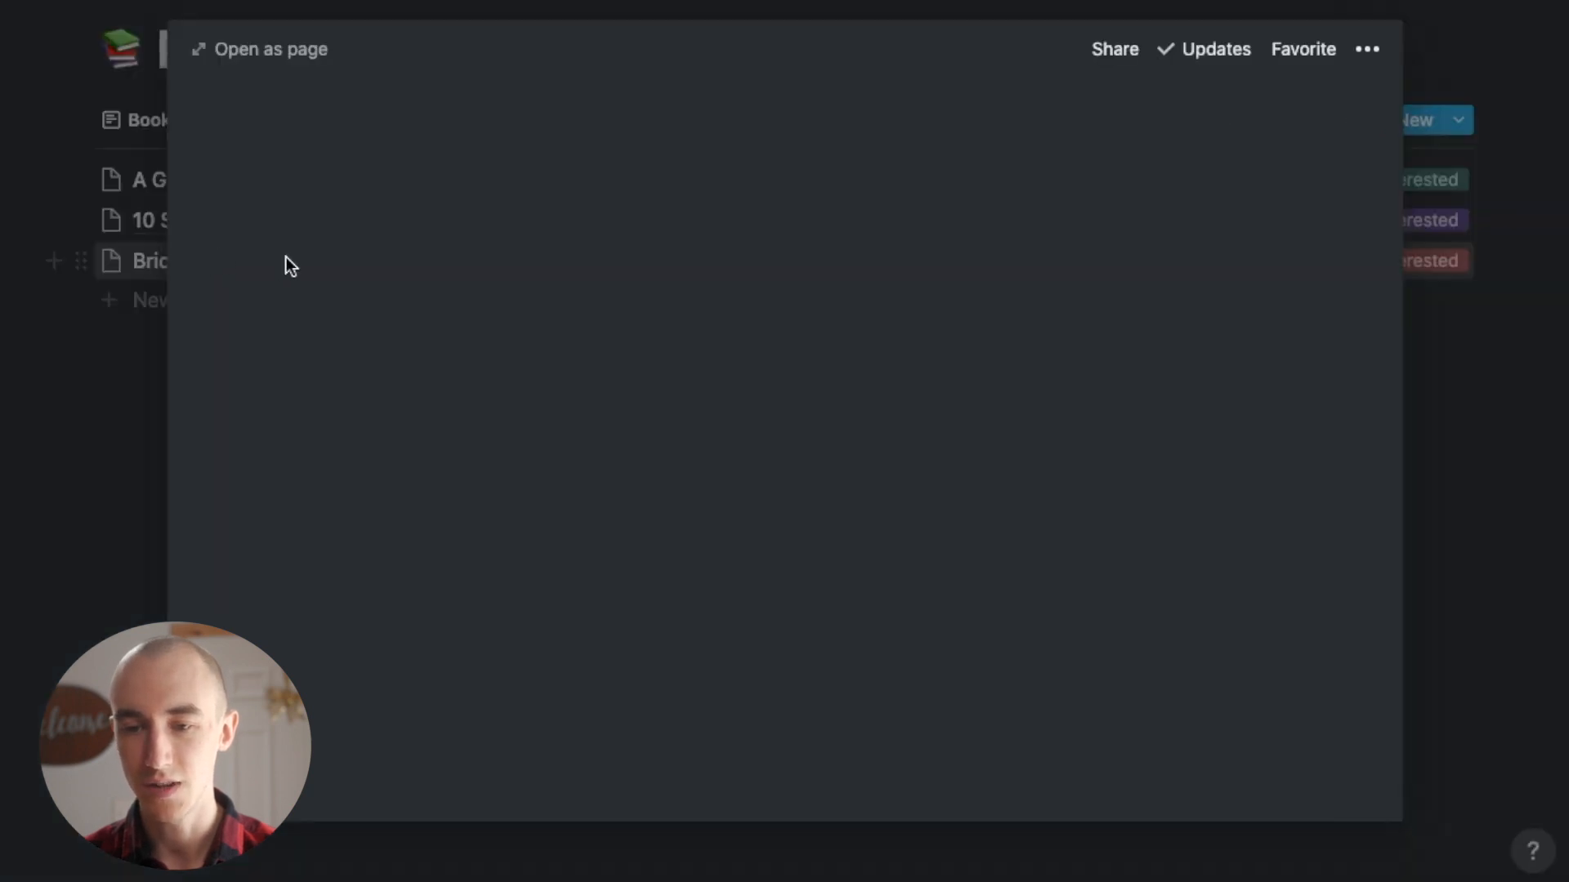
pyautogui.click(1475, 391)
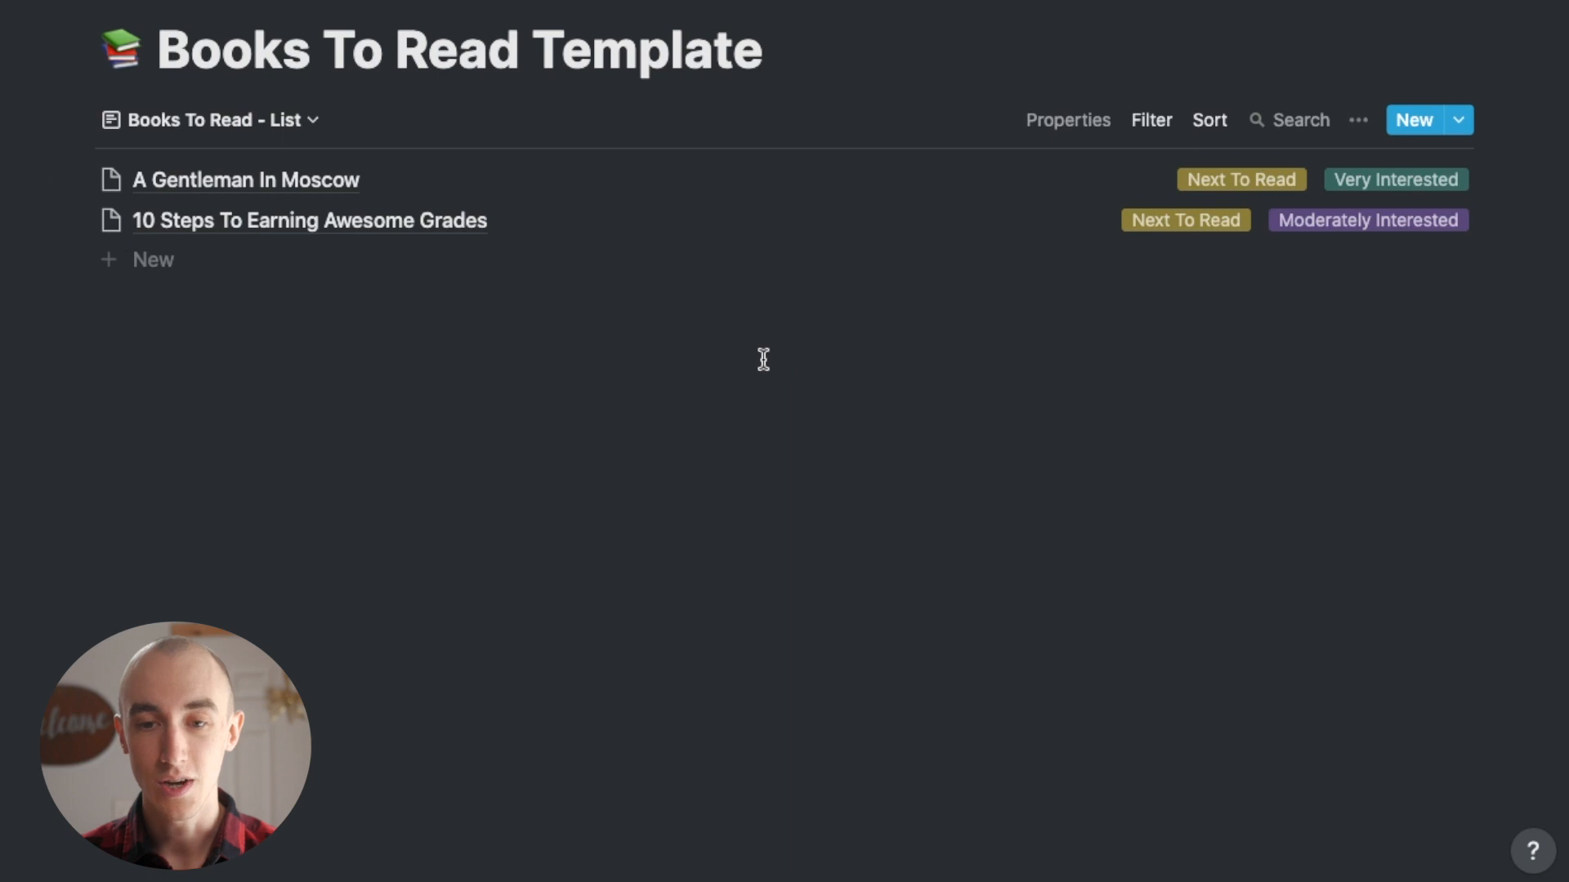
# Examine the books in the Completed Books - List view and in the Did Not Finish - List view
pyautogui.click(296, 118)
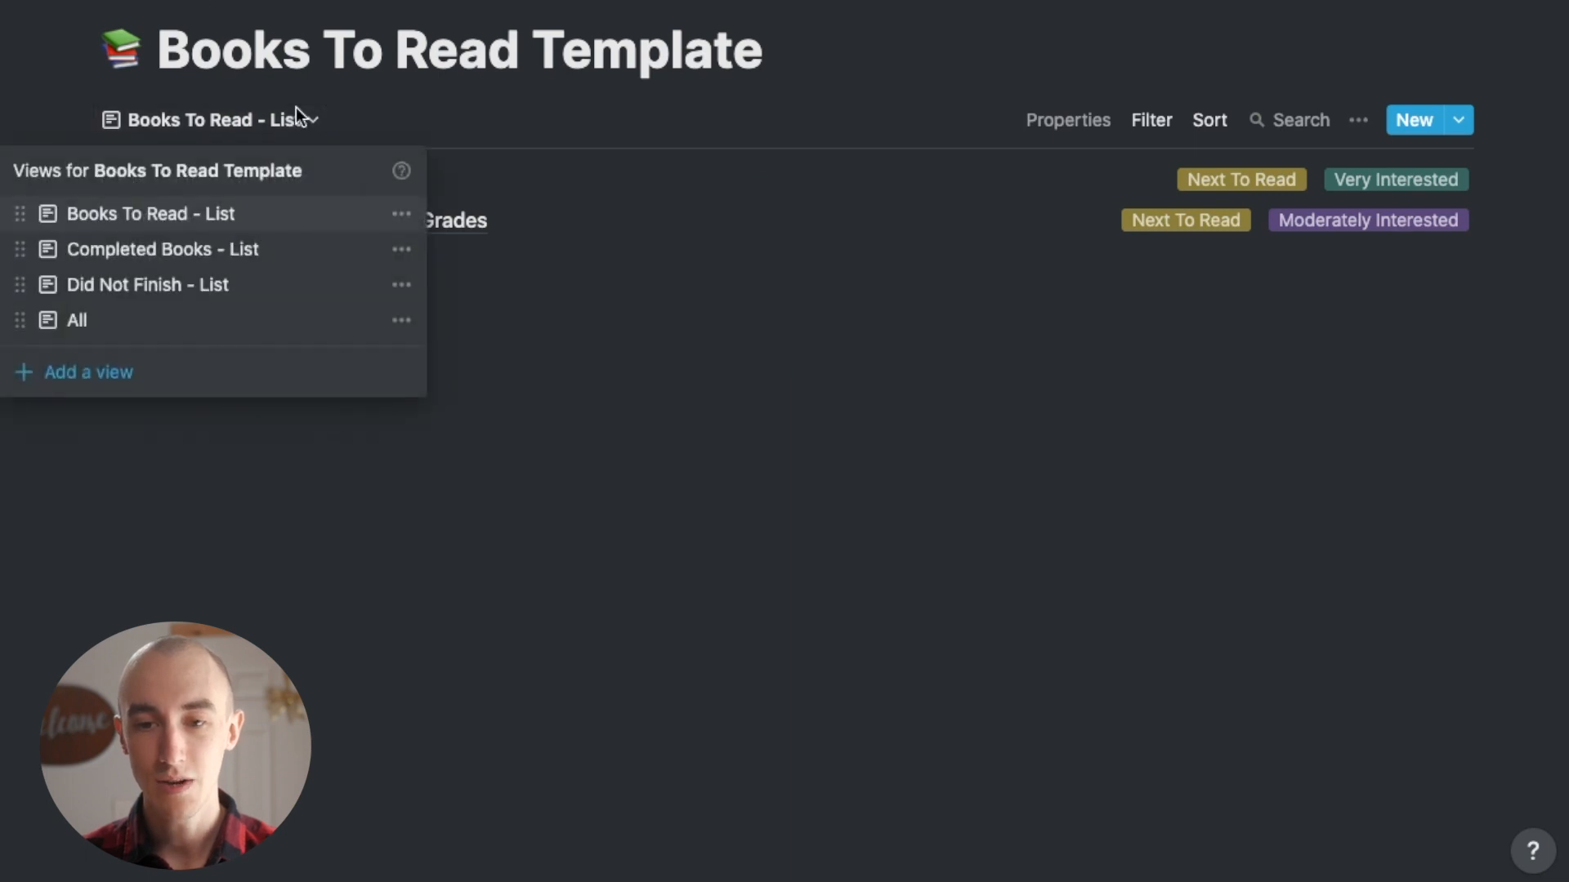
pyautogui.click(140, 252)
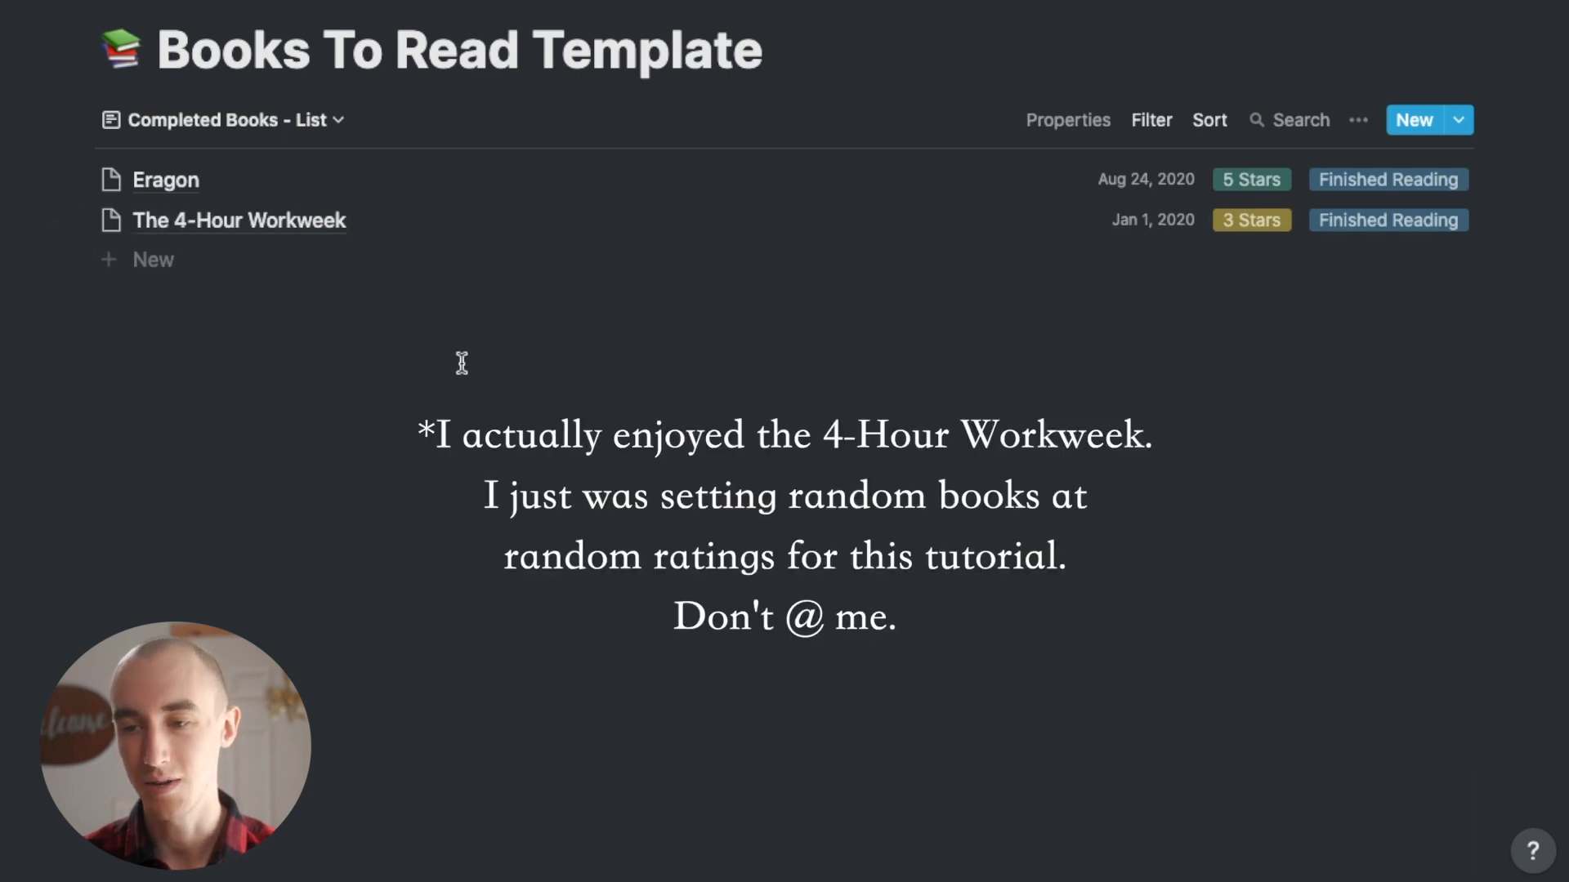
pyautogui.click(264, 119)
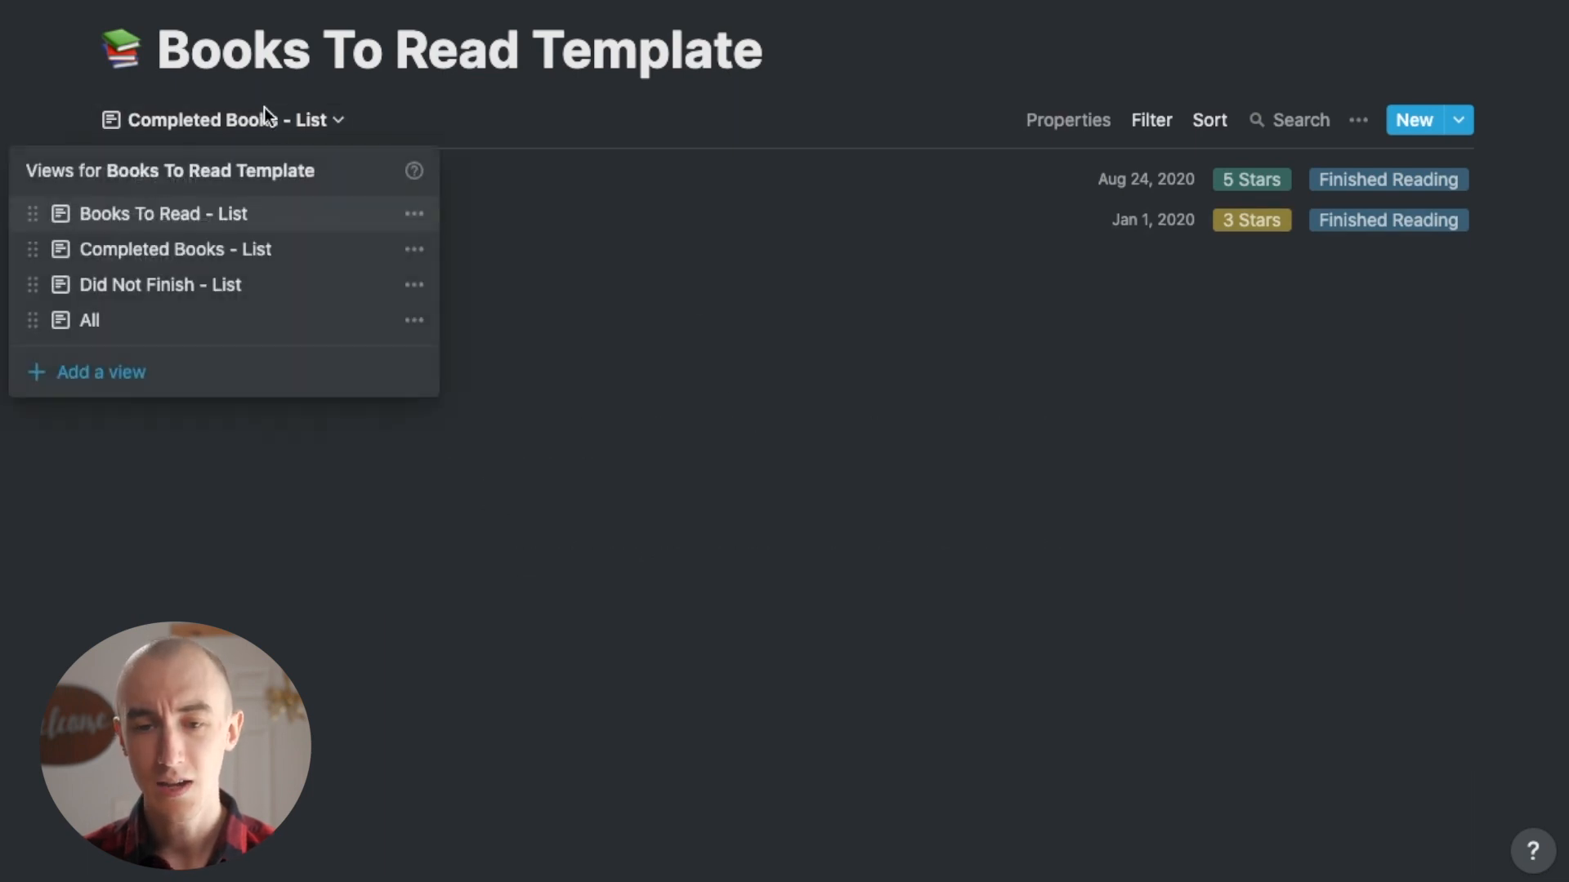
pyautogui.click(178, 279)
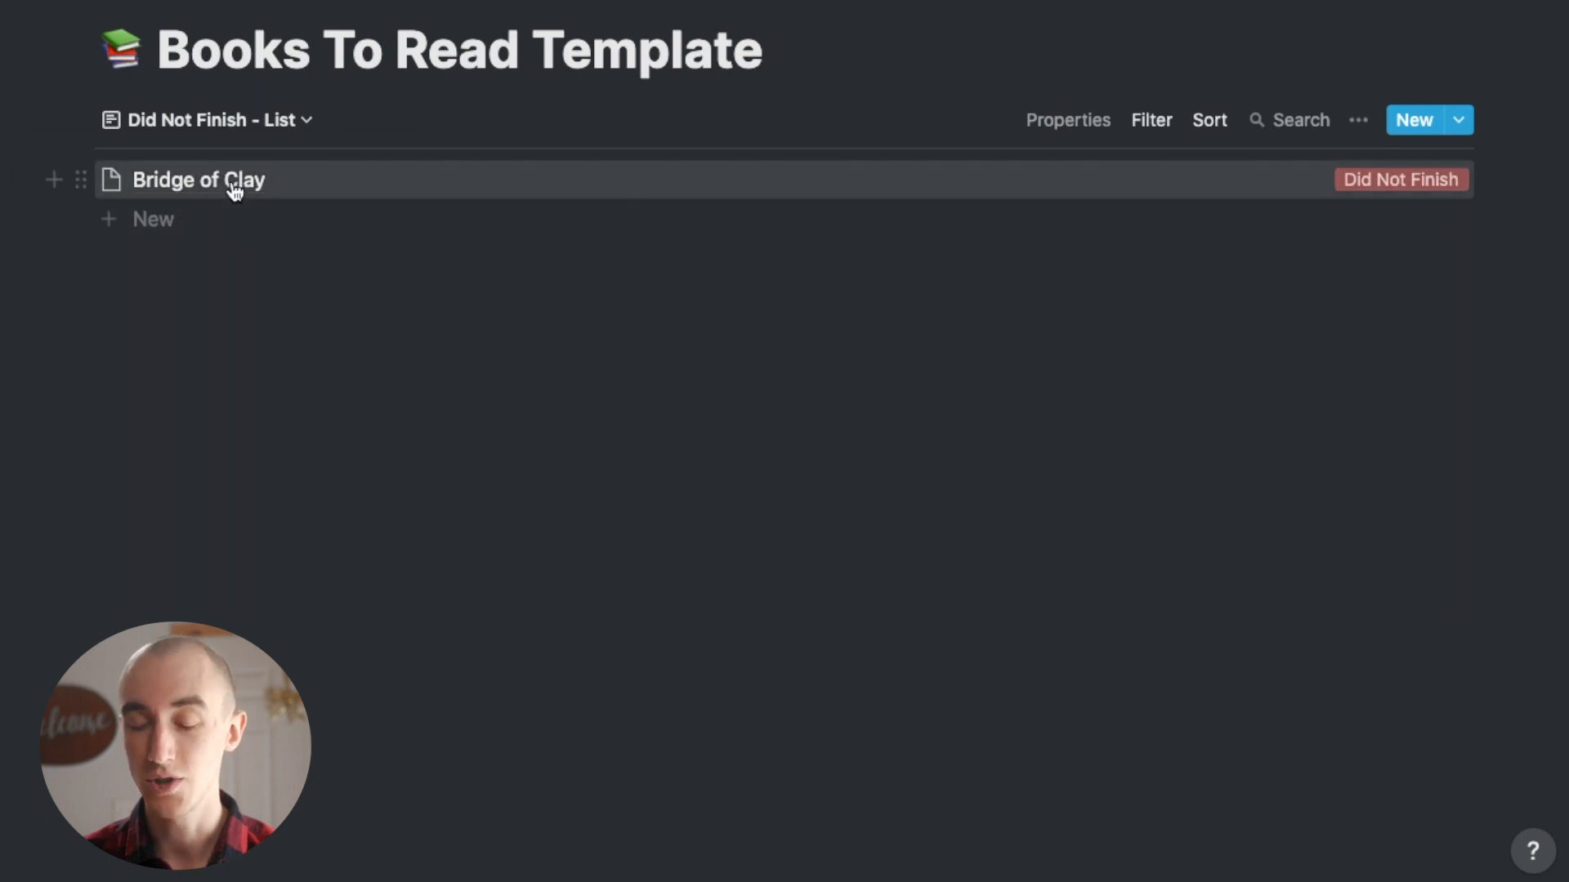